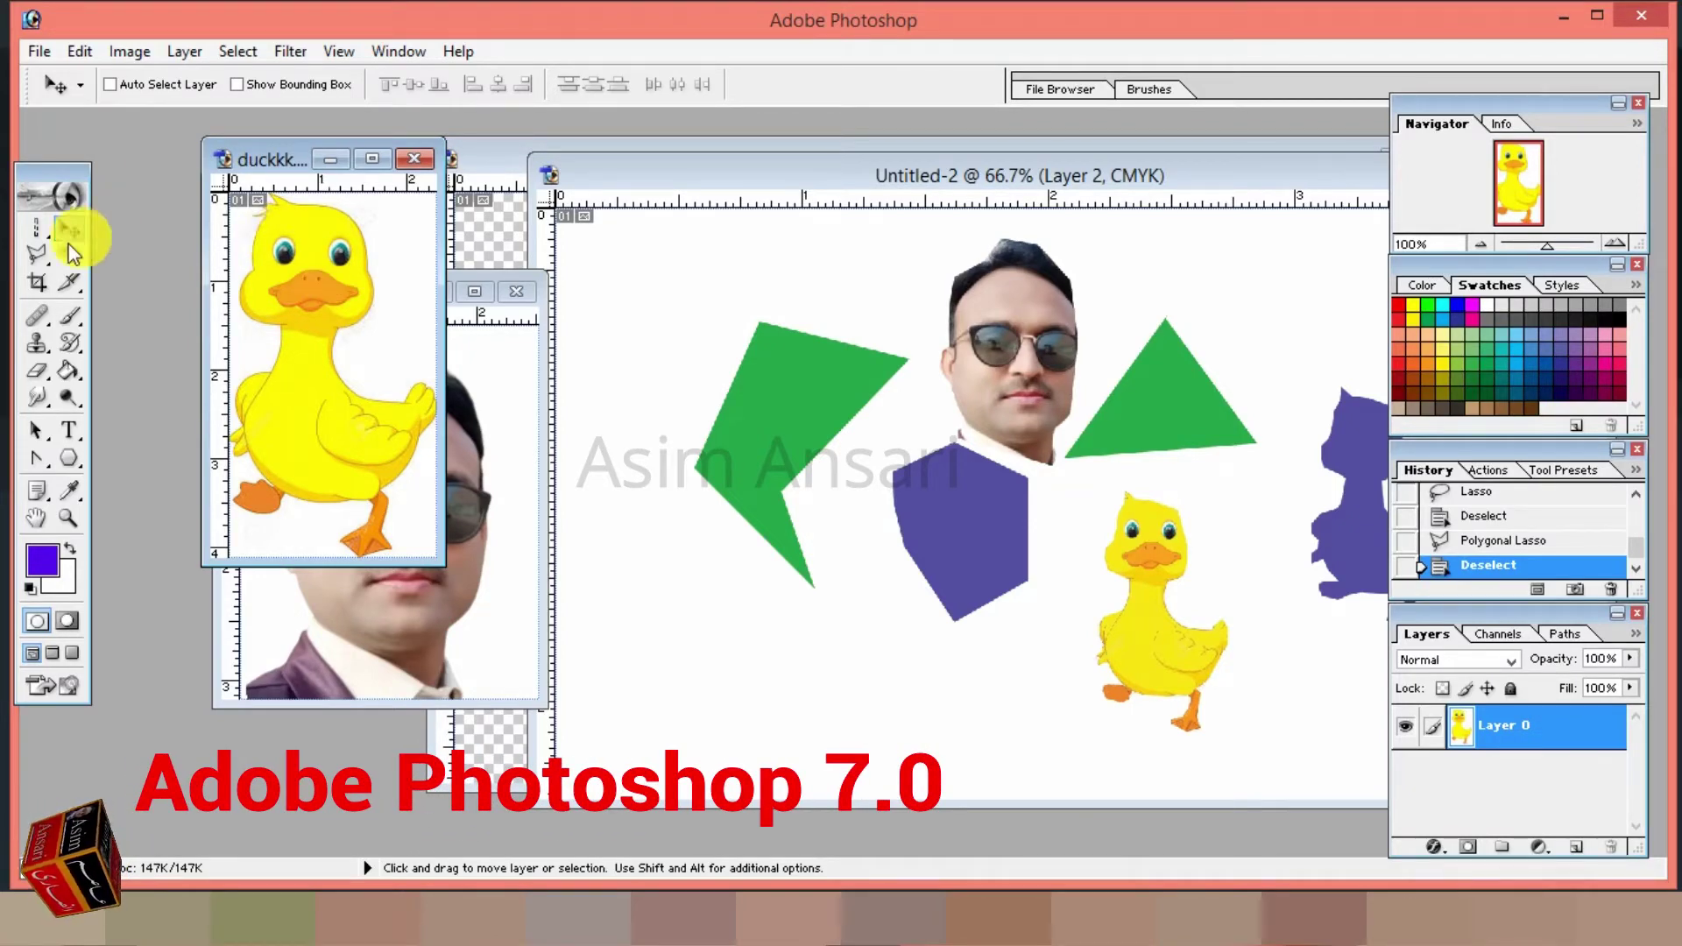
Activate the Polygonal Lasso tool in the toolbox.
left_click(36, 257)
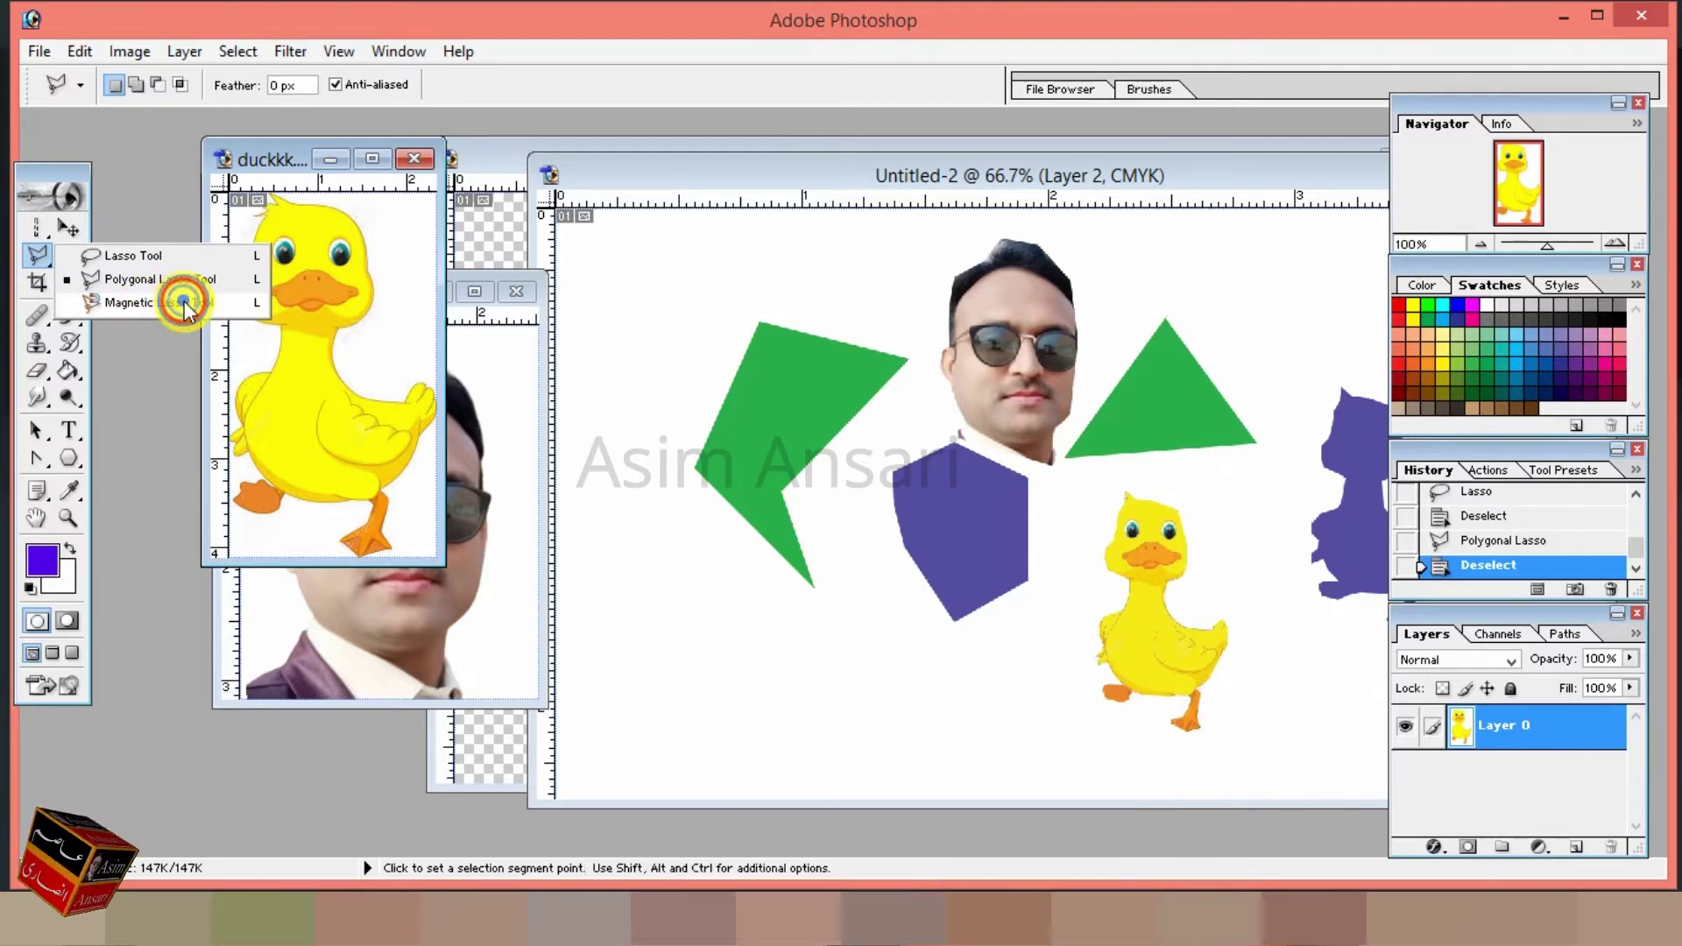
Switch to the Magnetic Lasso and start the duck's outline at the top of its head.
left_click(184, 300)
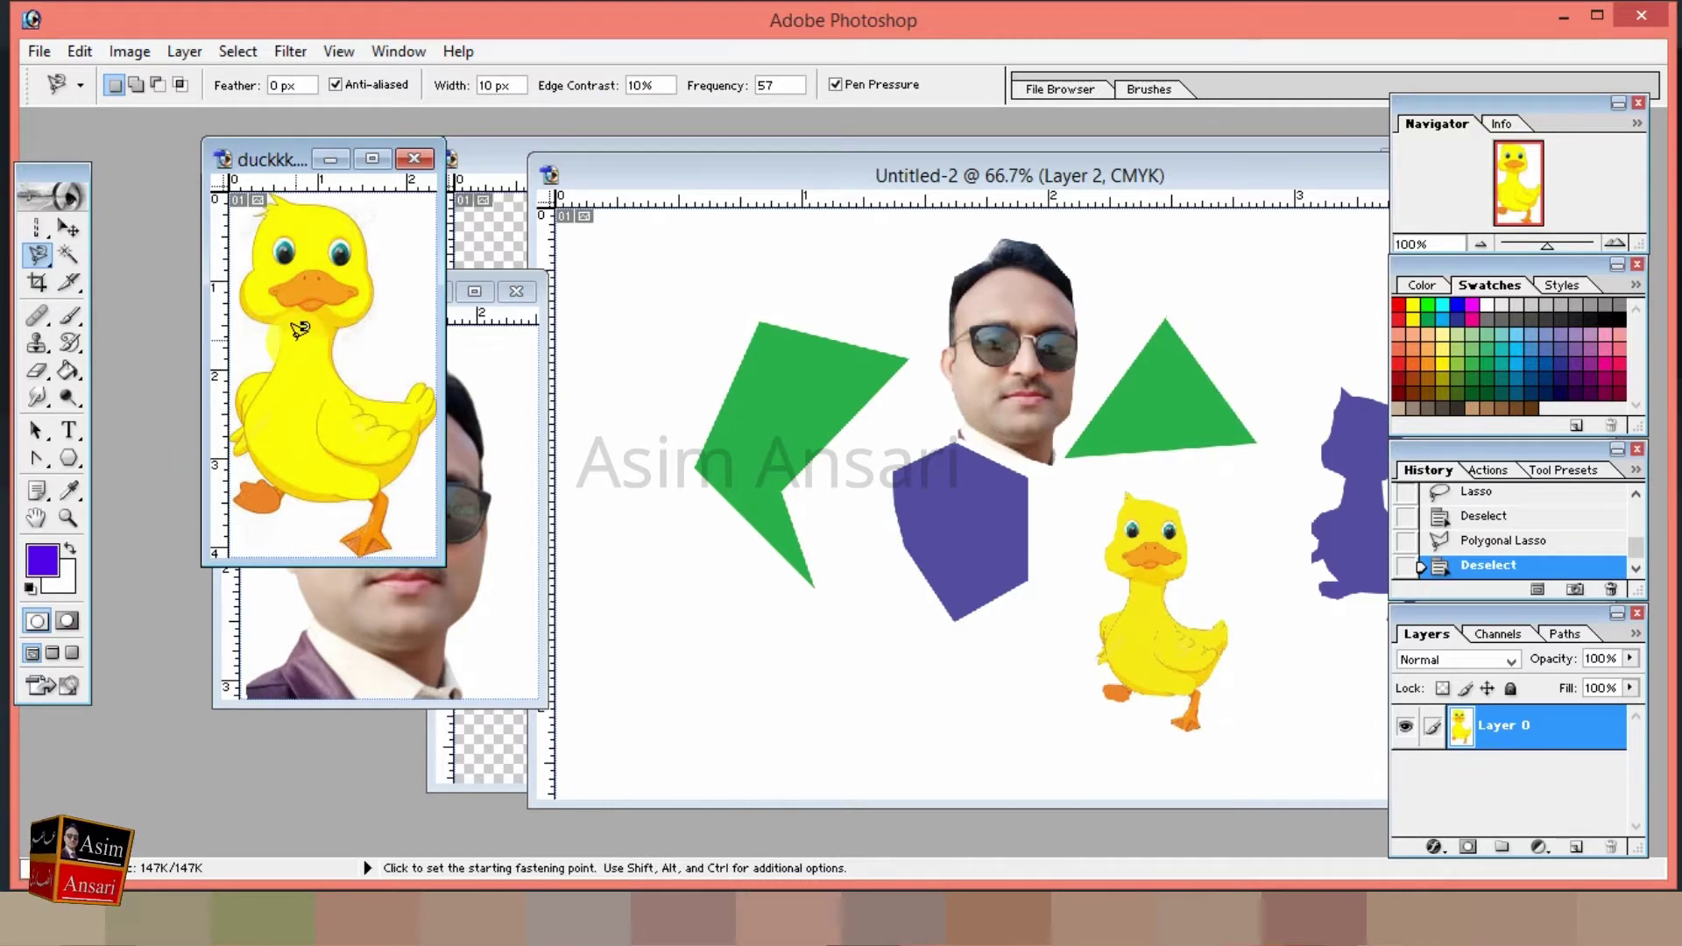
left_click(259, 225)
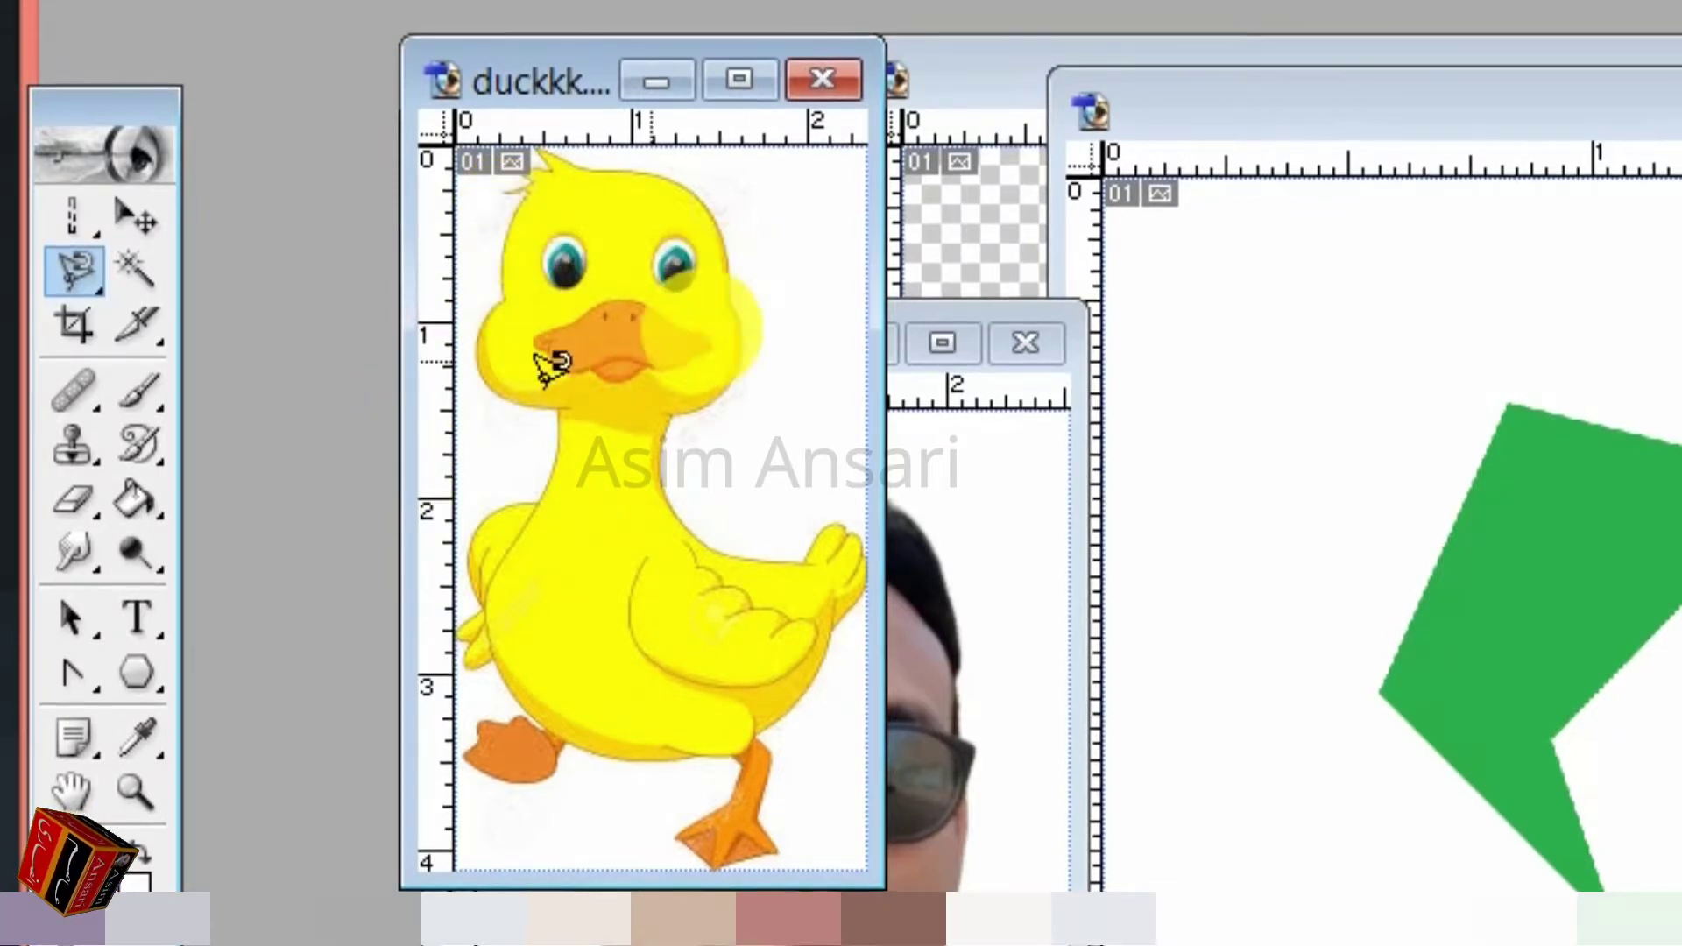
left_click(79, 278)
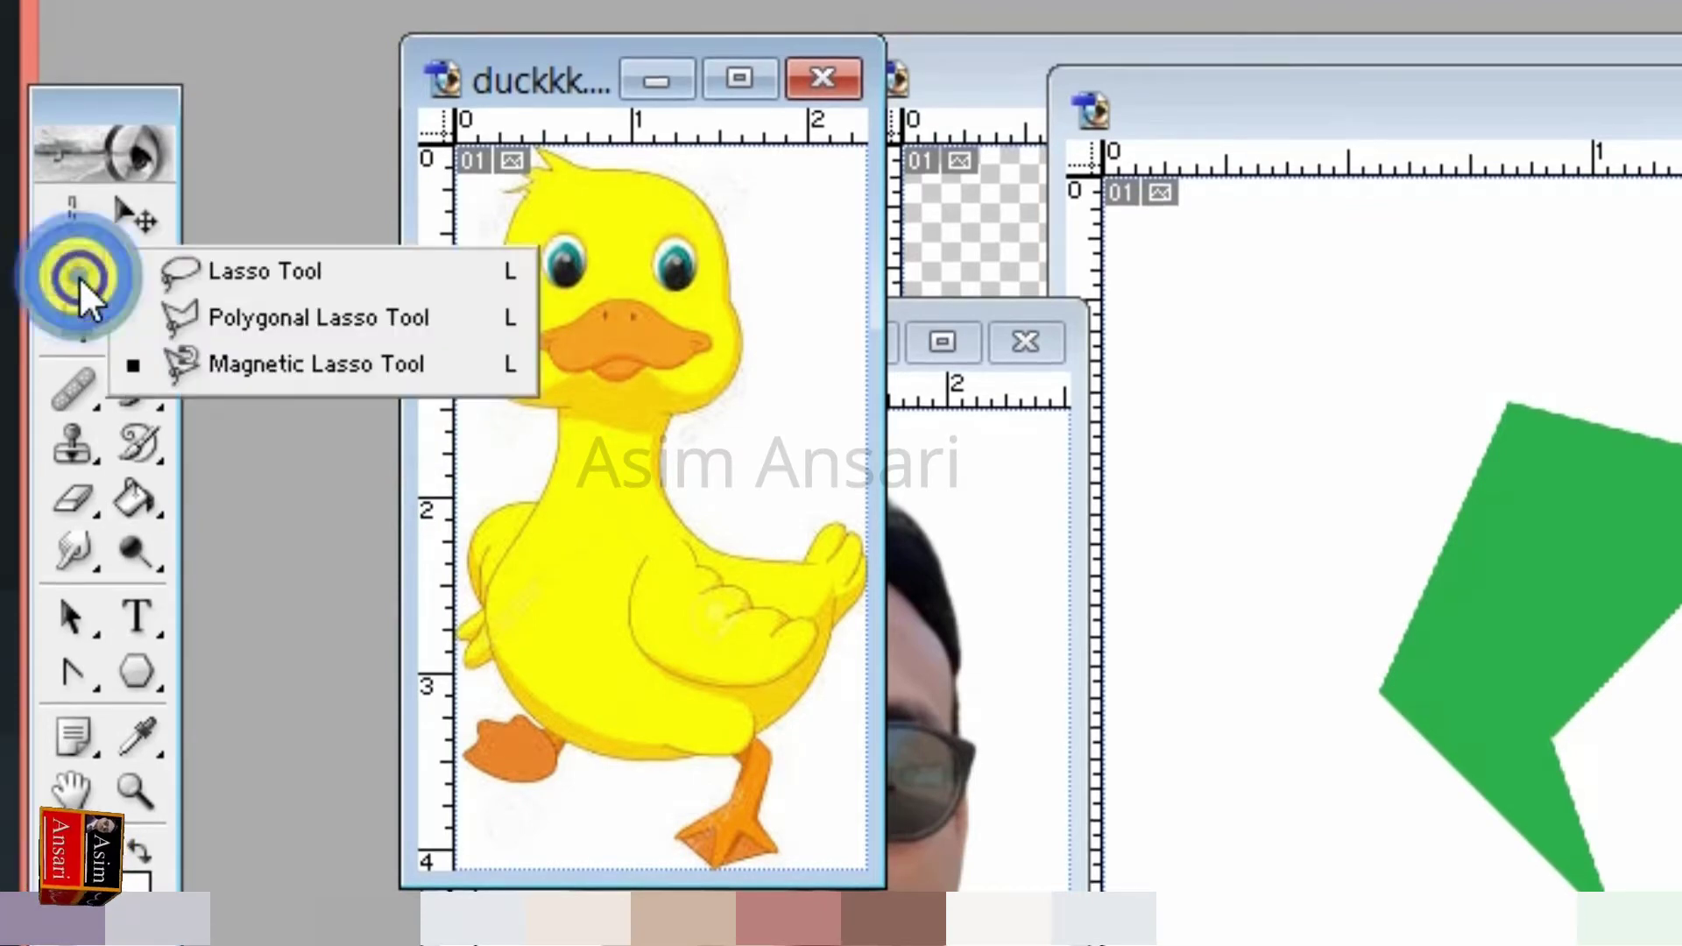
left_click(260, 367)
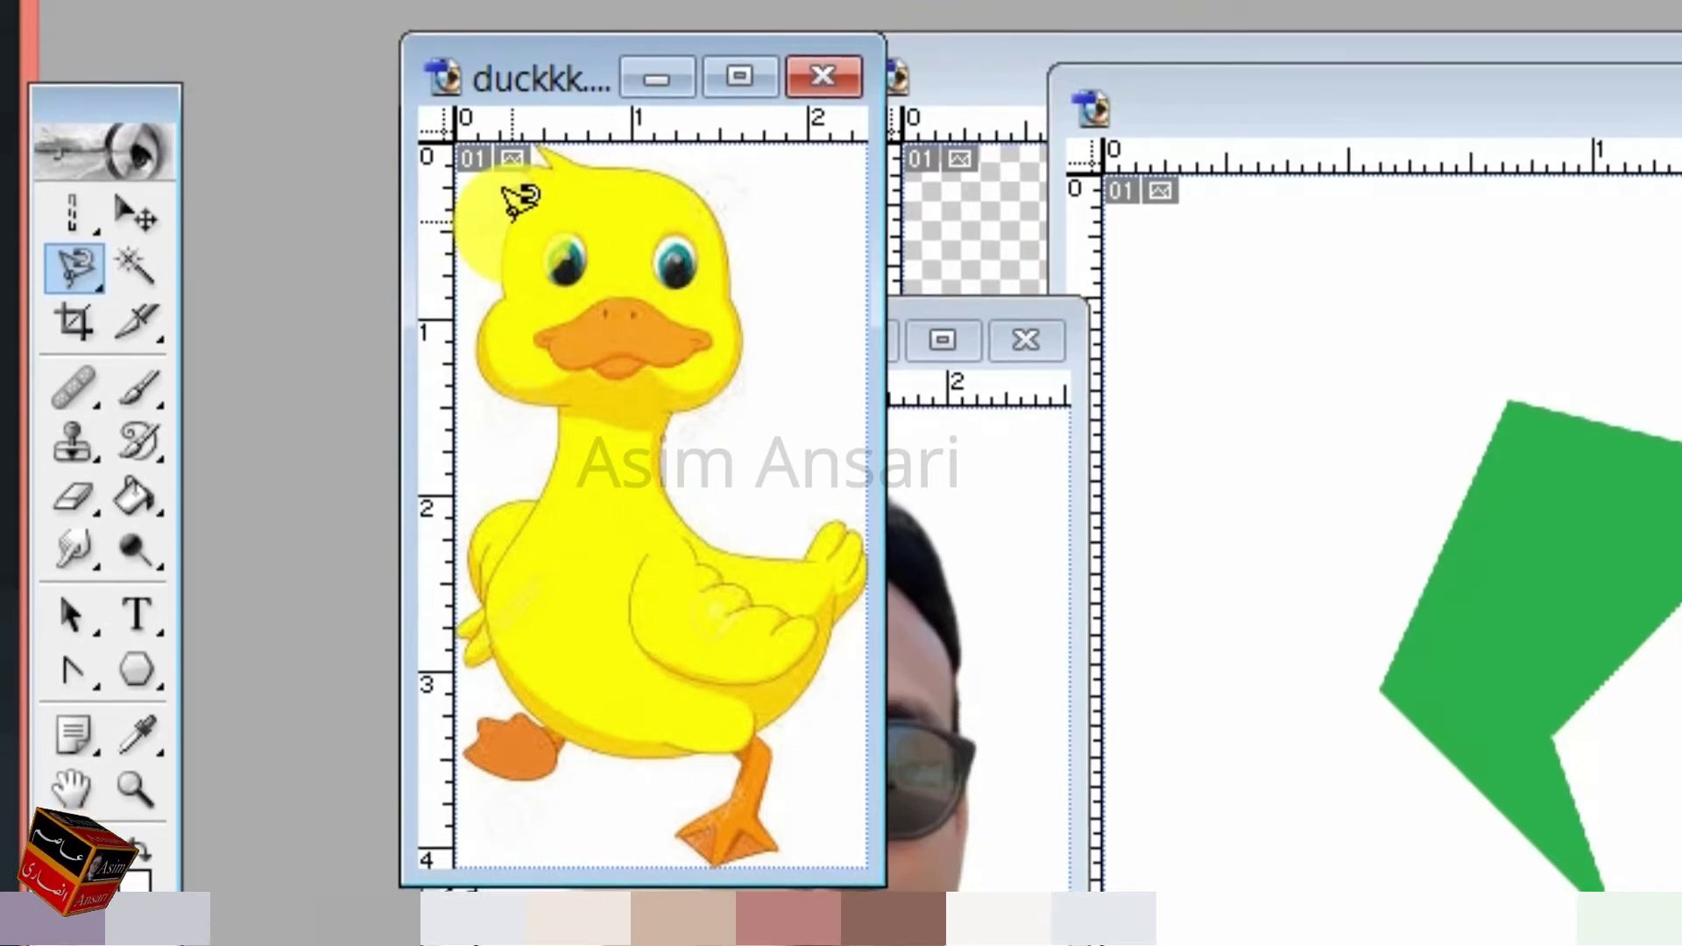
left_click(506, 191)
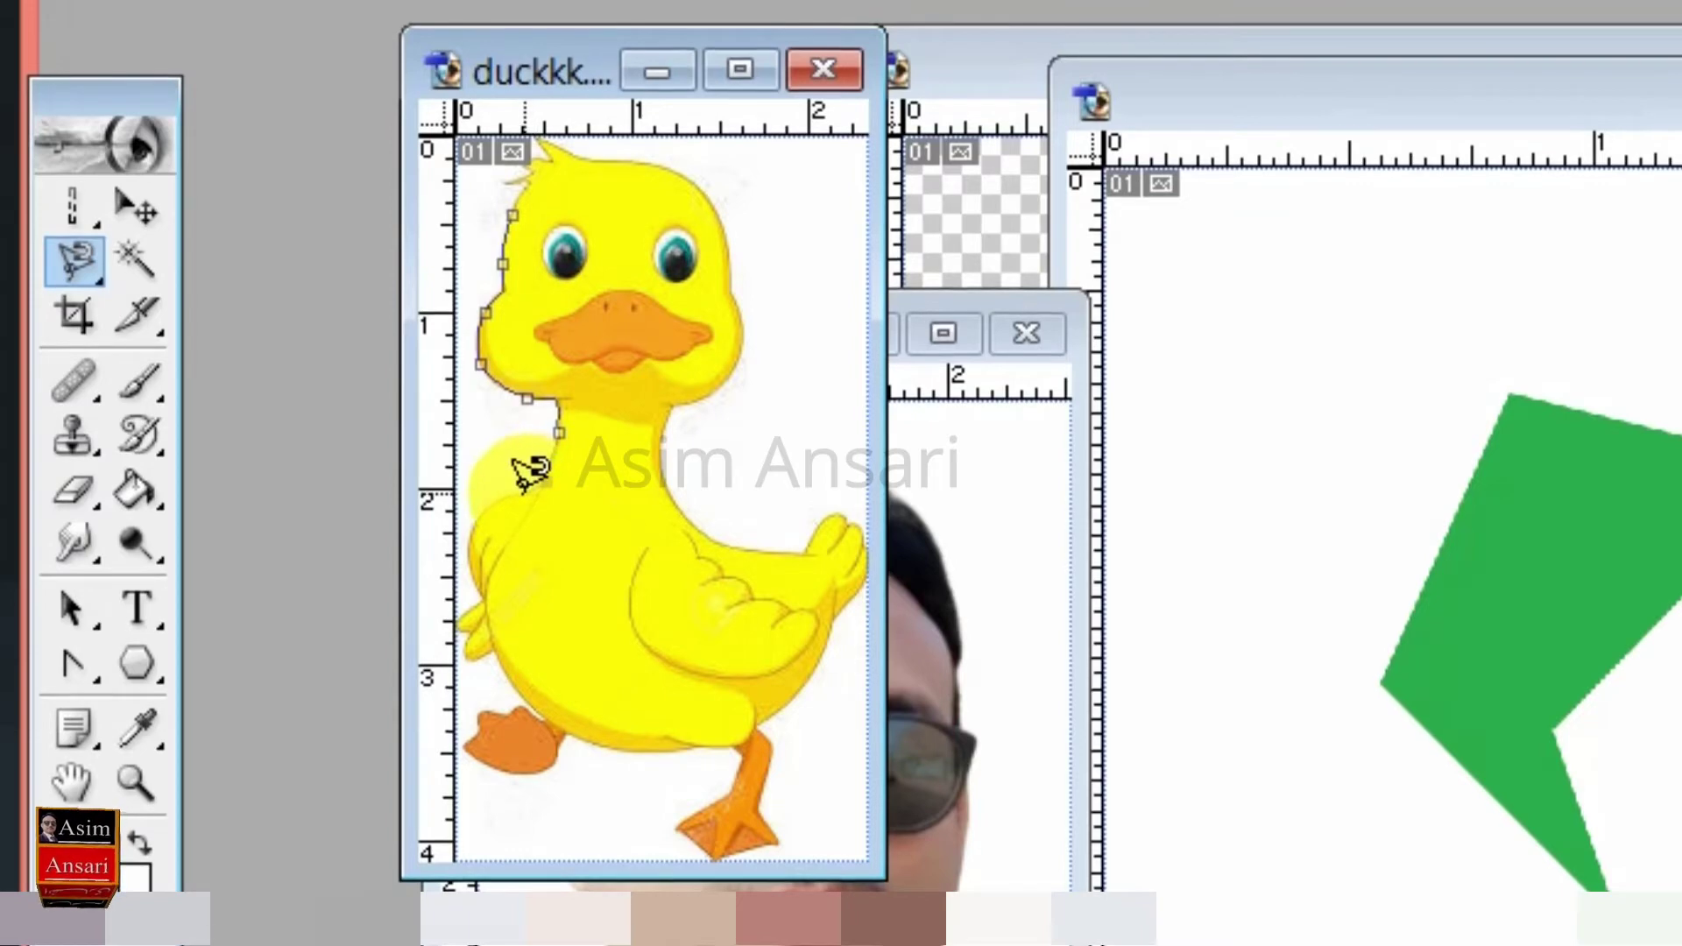
Anchor the outline down the duck's left side toward its lower body and close it.
left_click(518, 485)
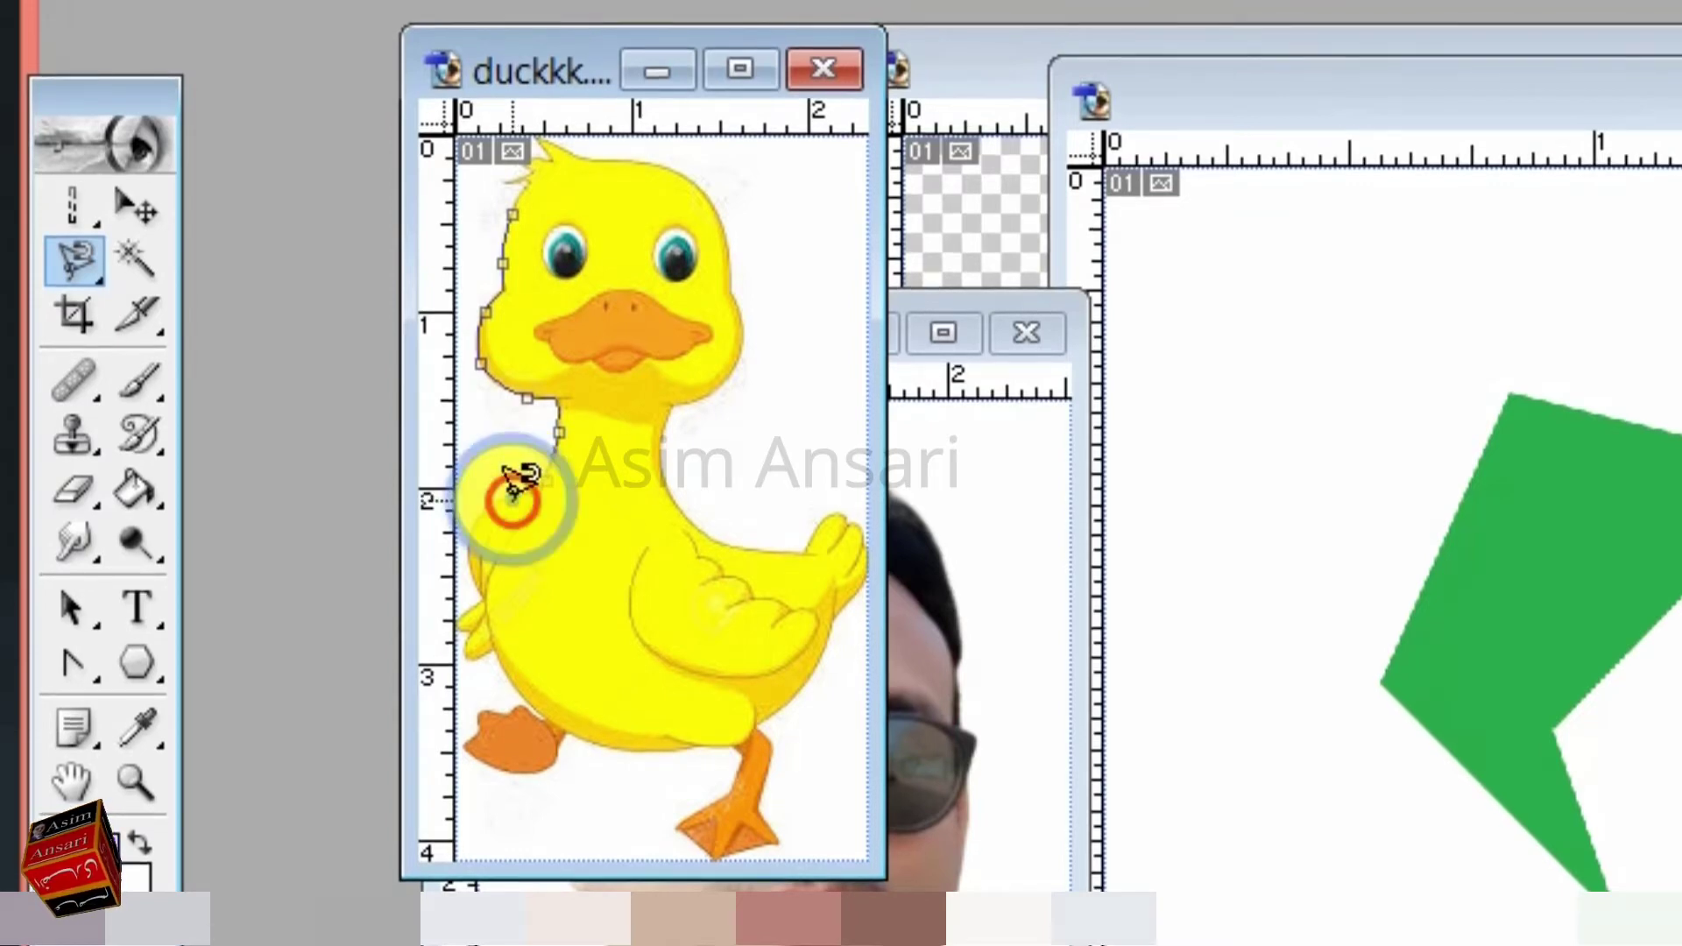
left_click(473, 520)
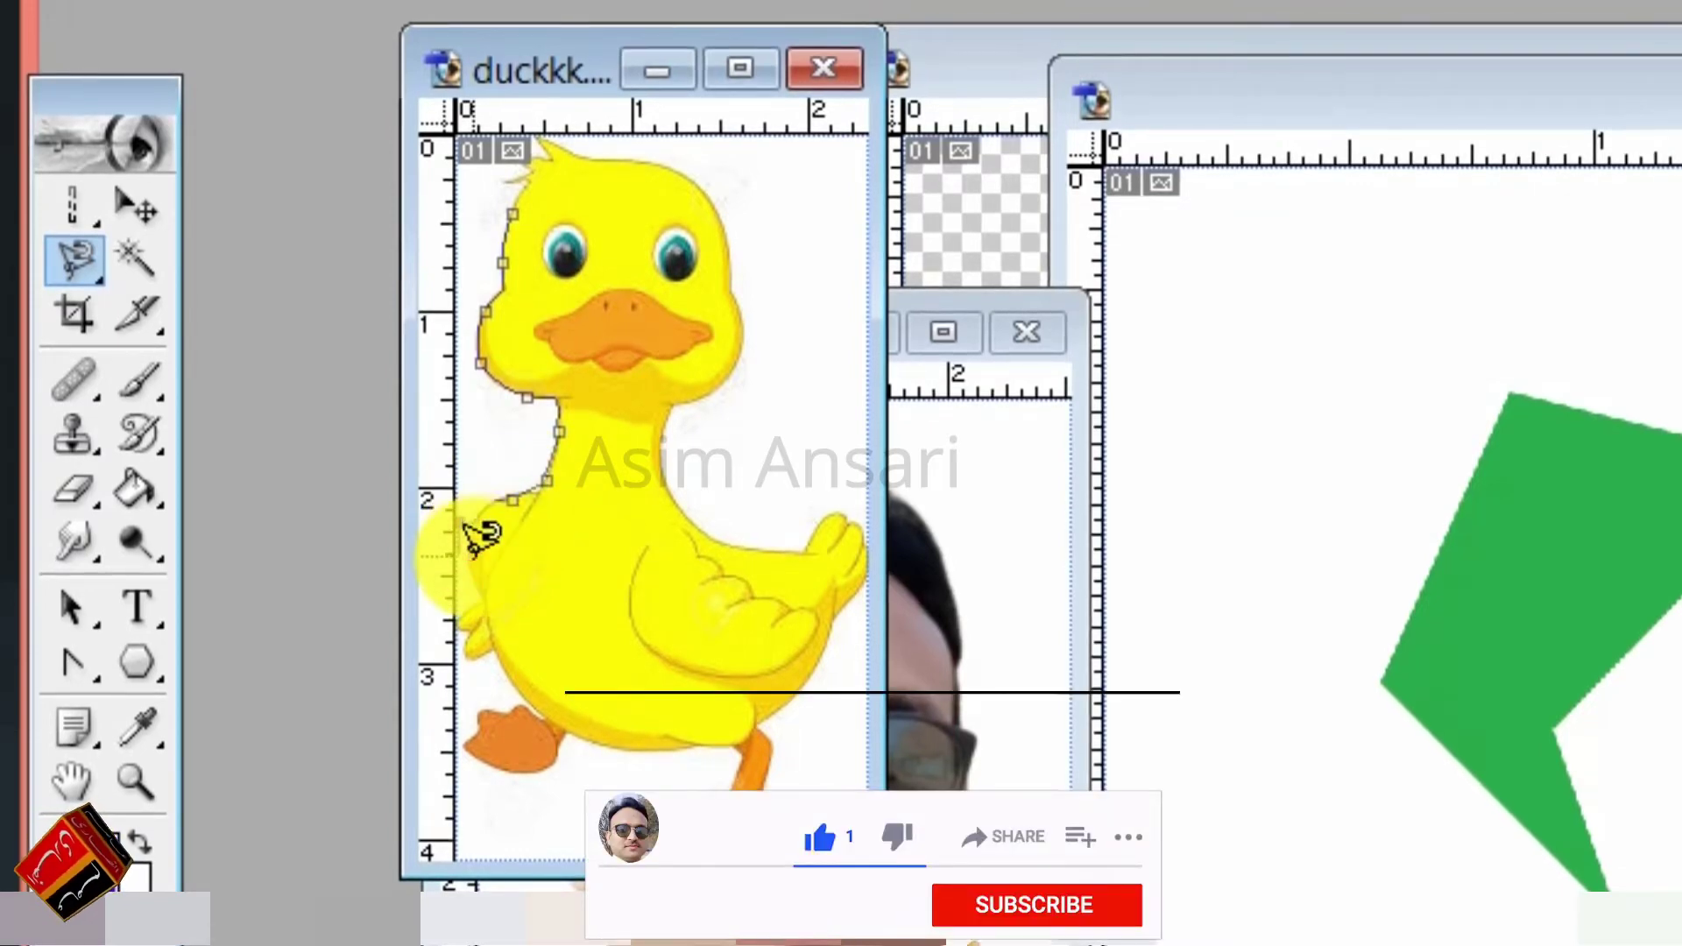
left_click(471, 560)
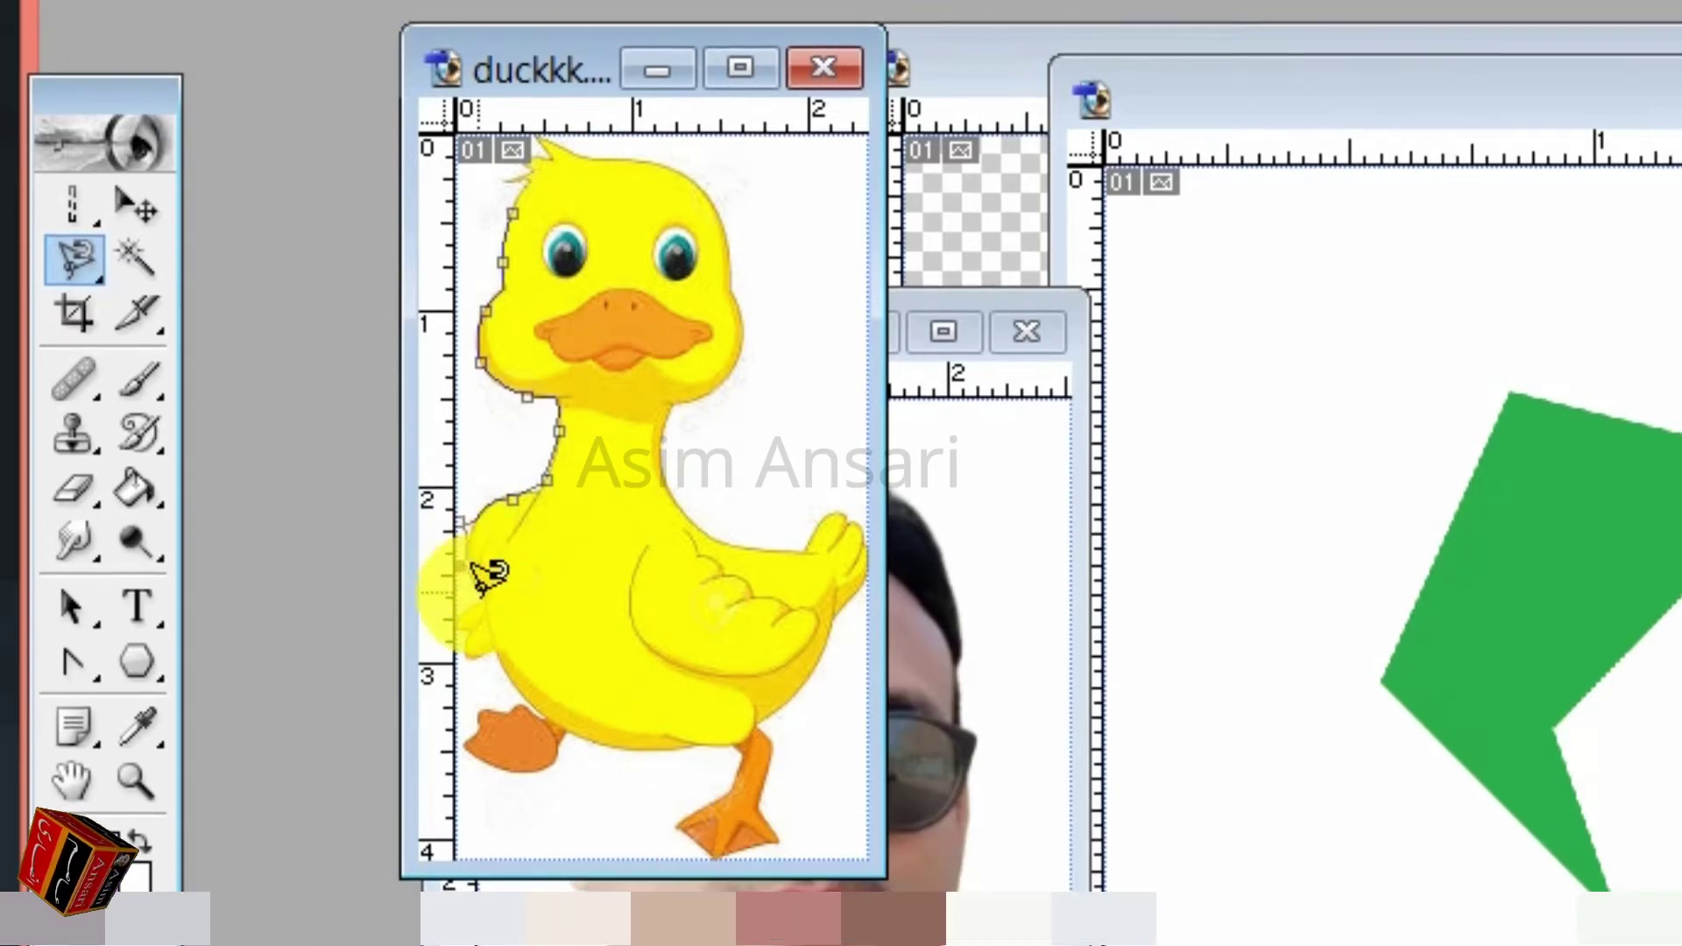
left_click(457, 585)
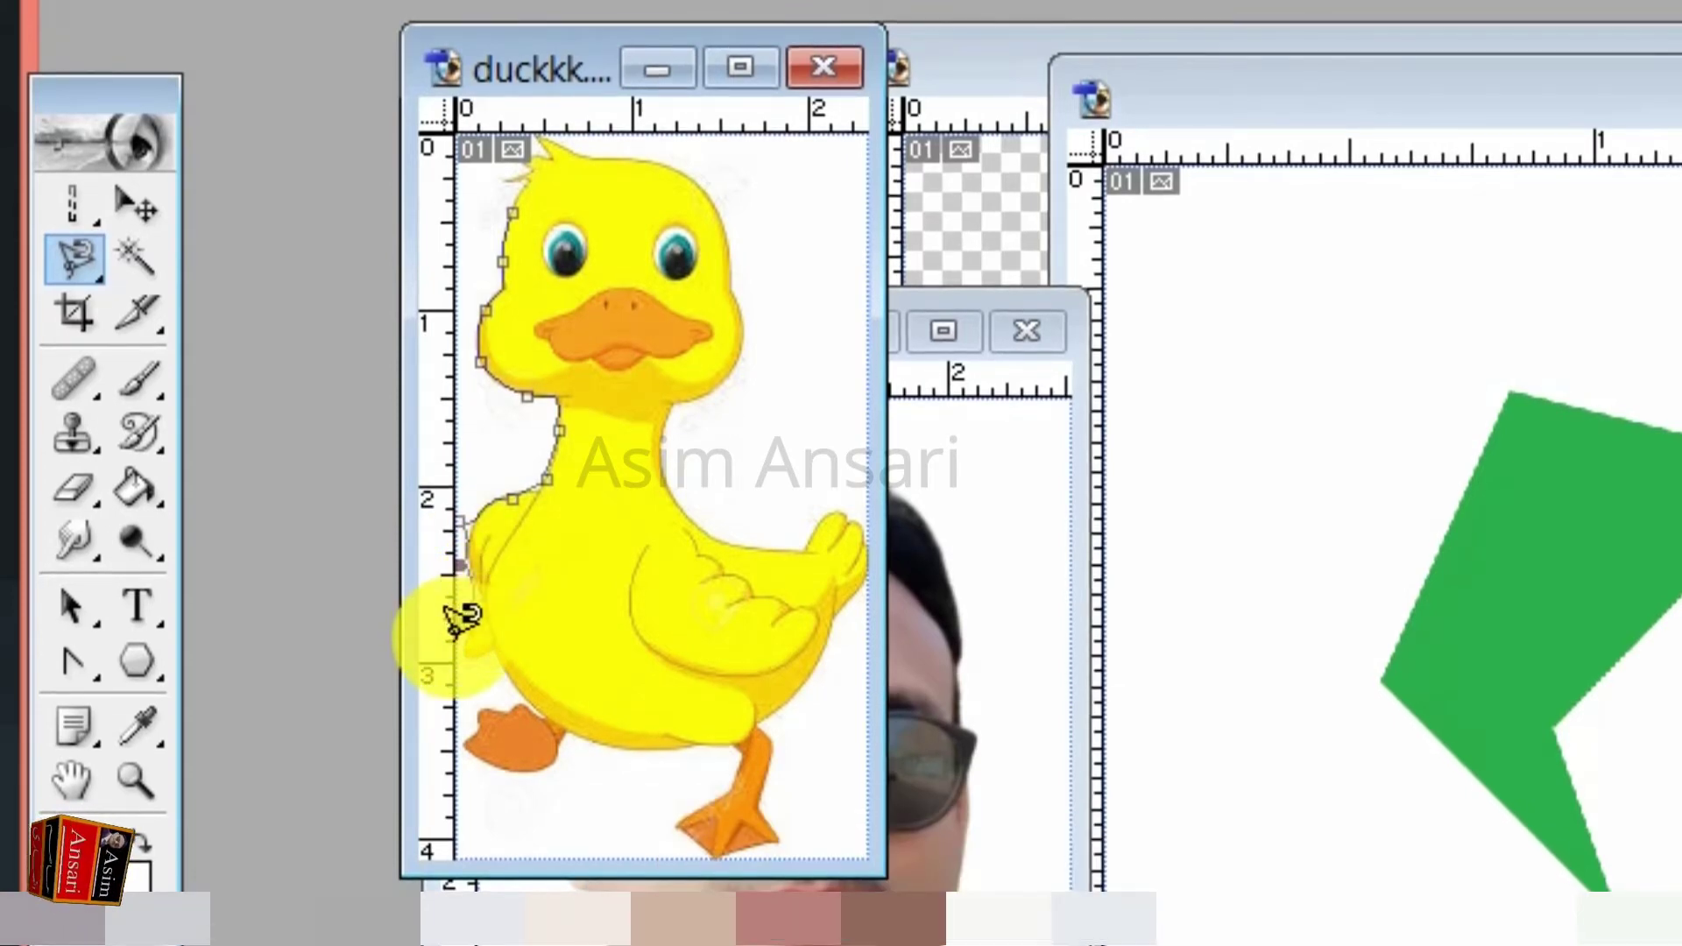
left_click(467, 620)
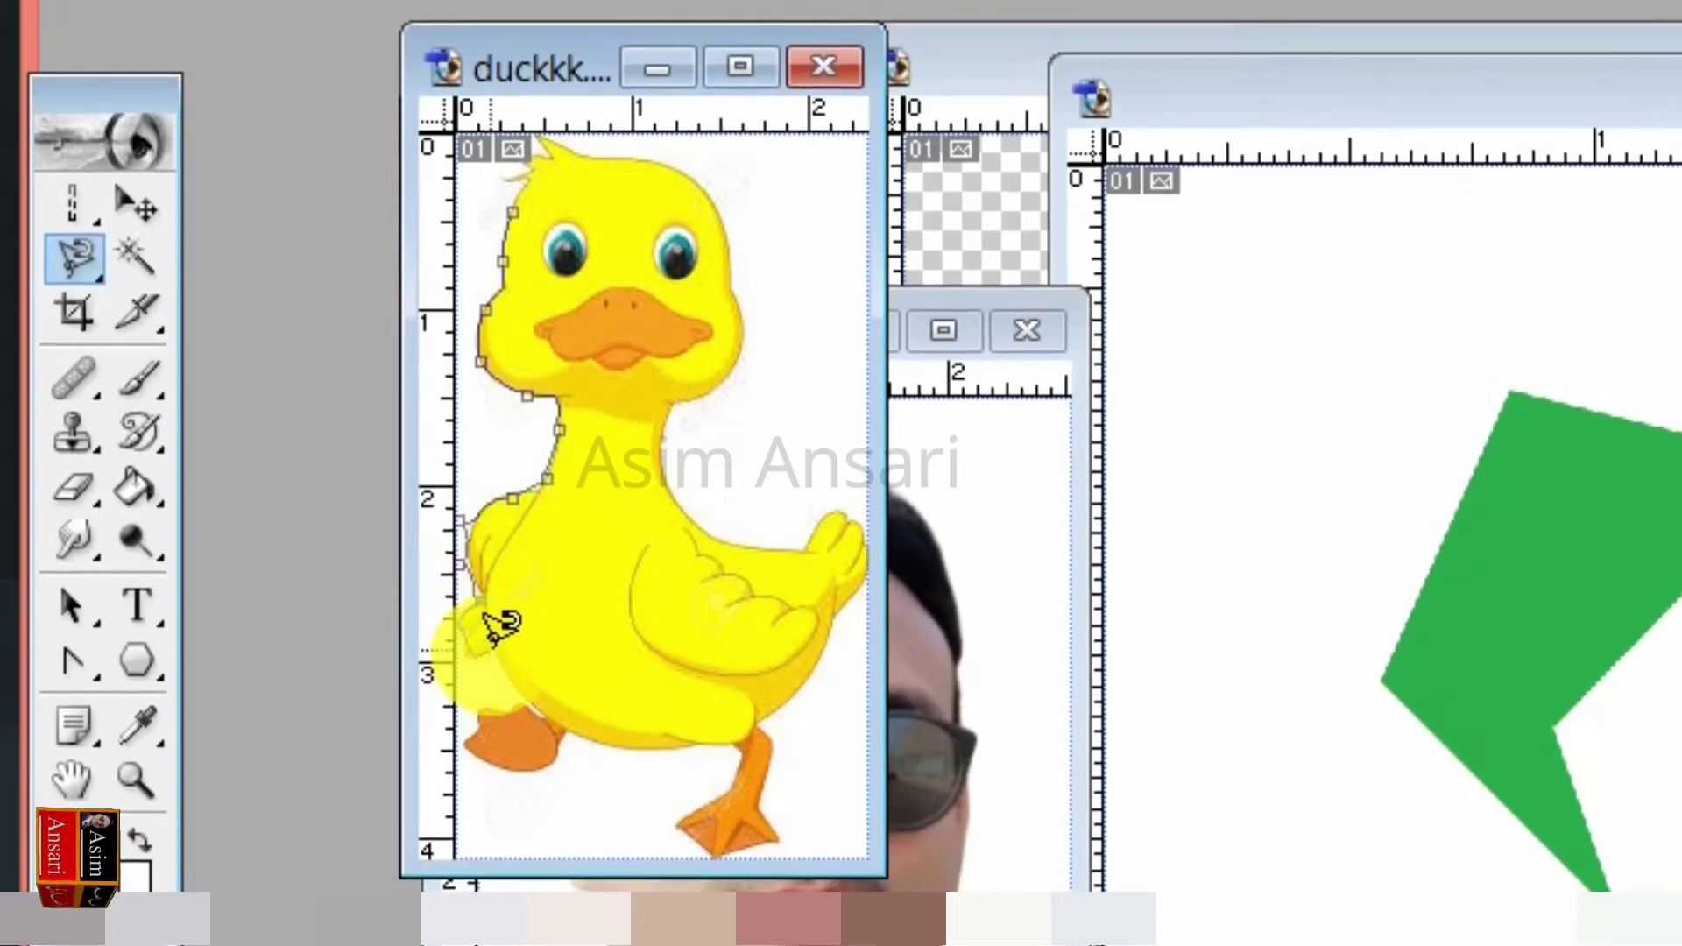
left_click(493, 649)
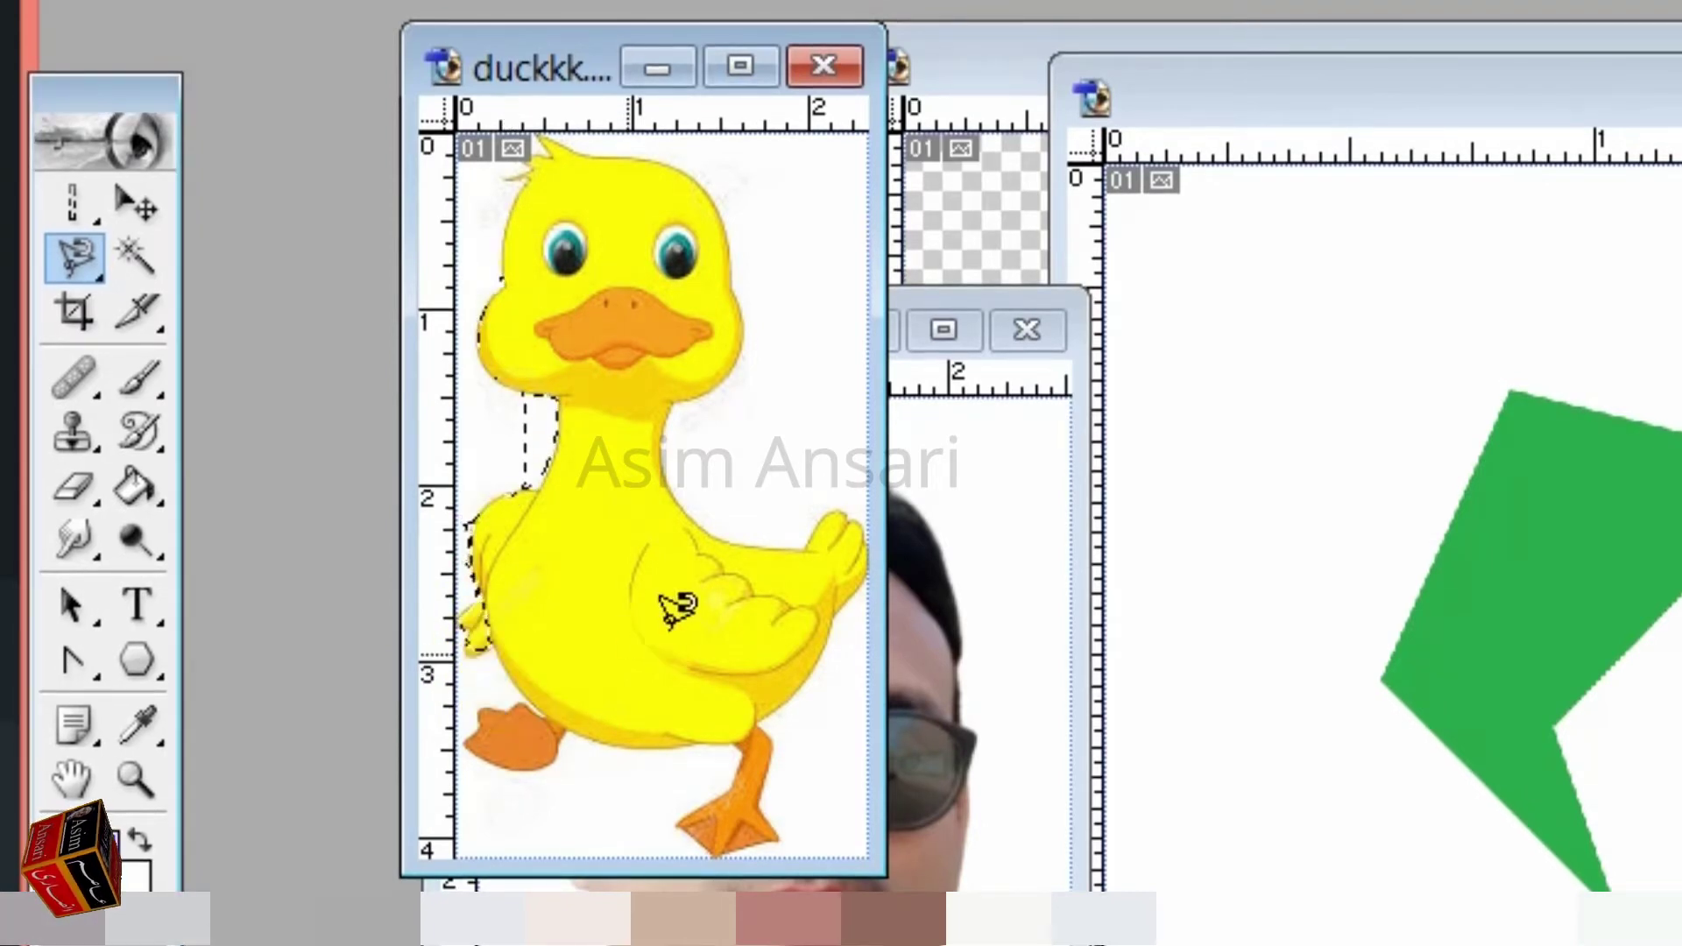
double_click(670, 427)
Restart the outline at the neck, trace along the back and close it around the whole duck.
left_click(667, 446)
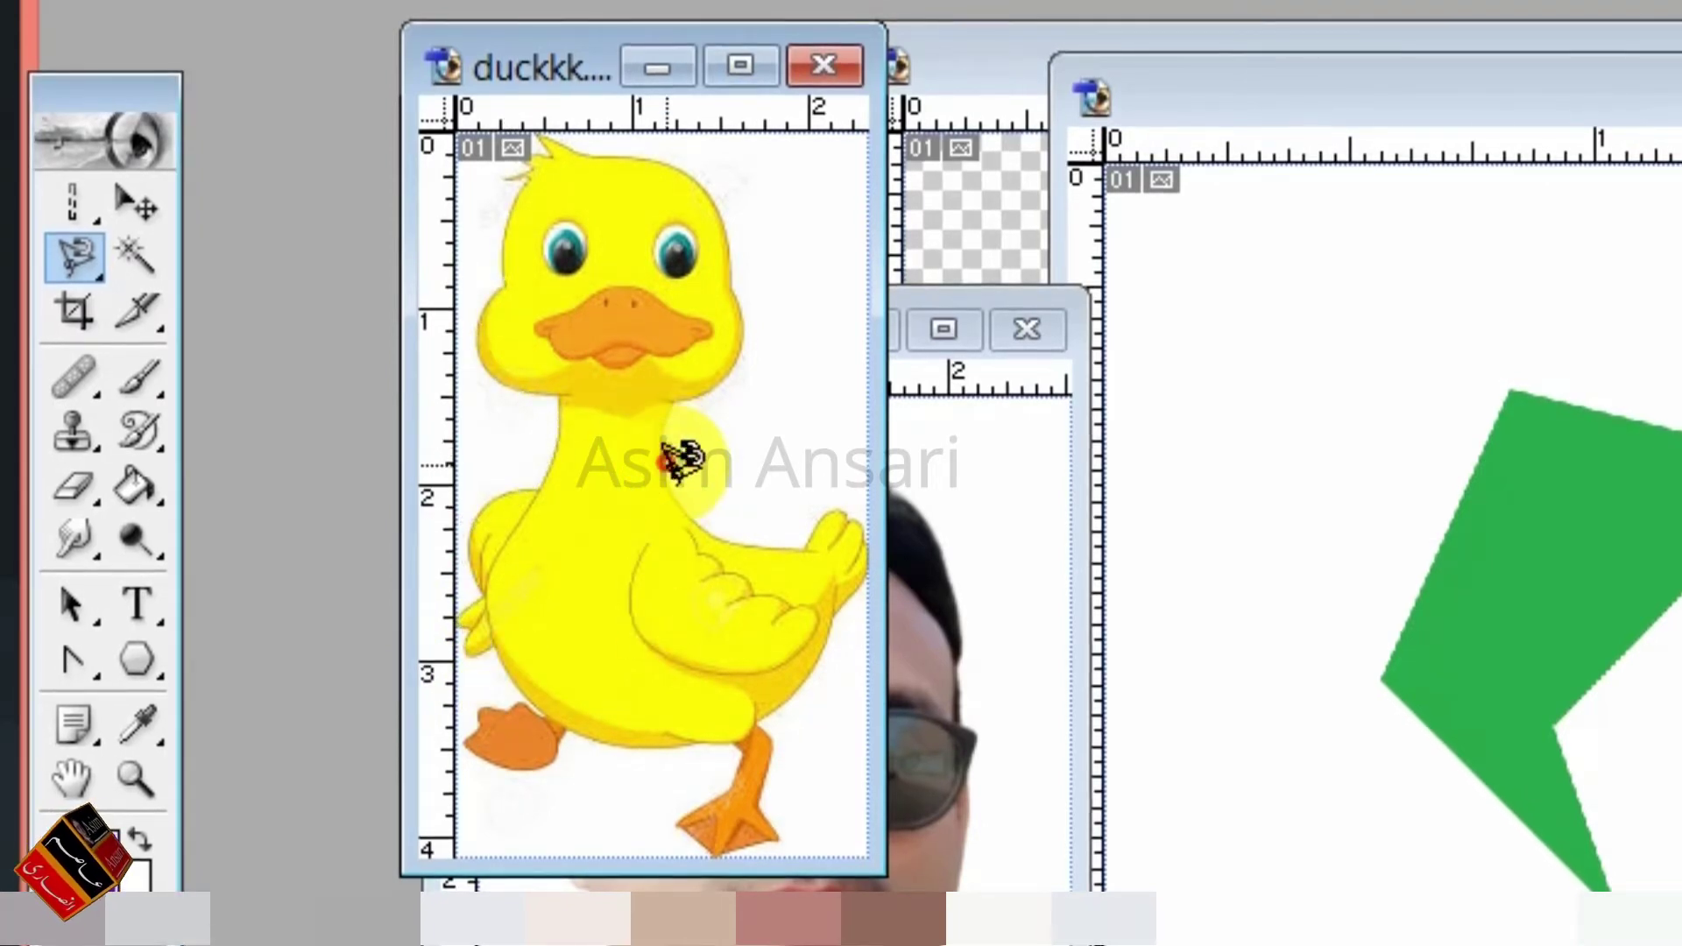
left_click(732, 513)
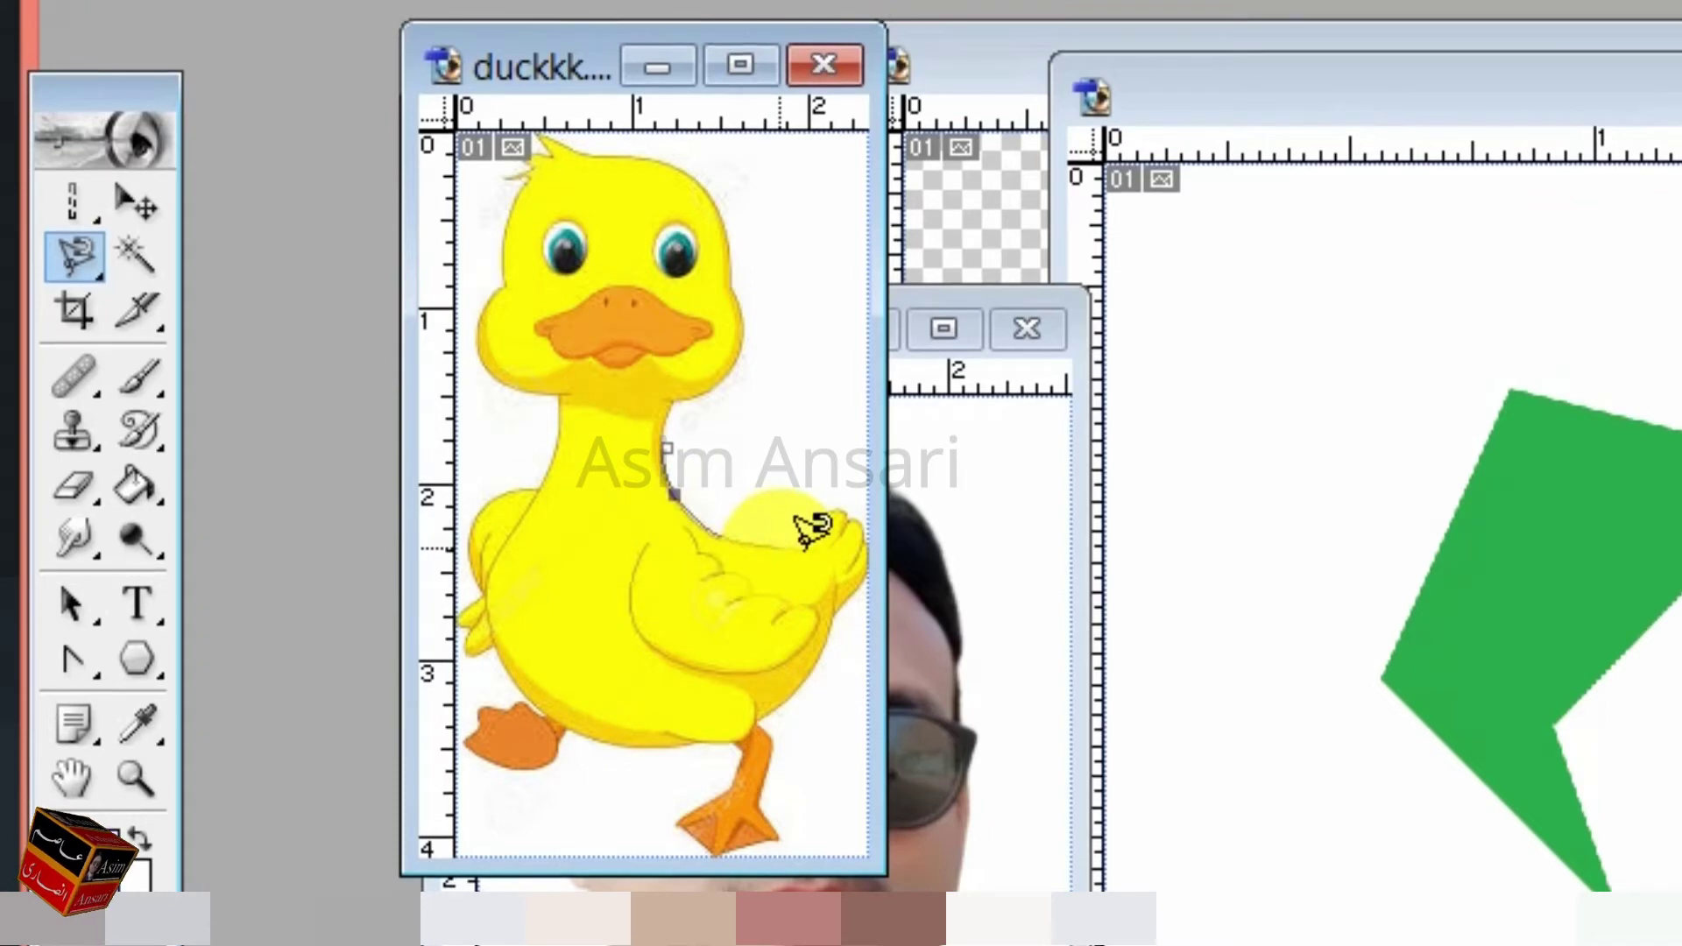
left_click(841, 498)
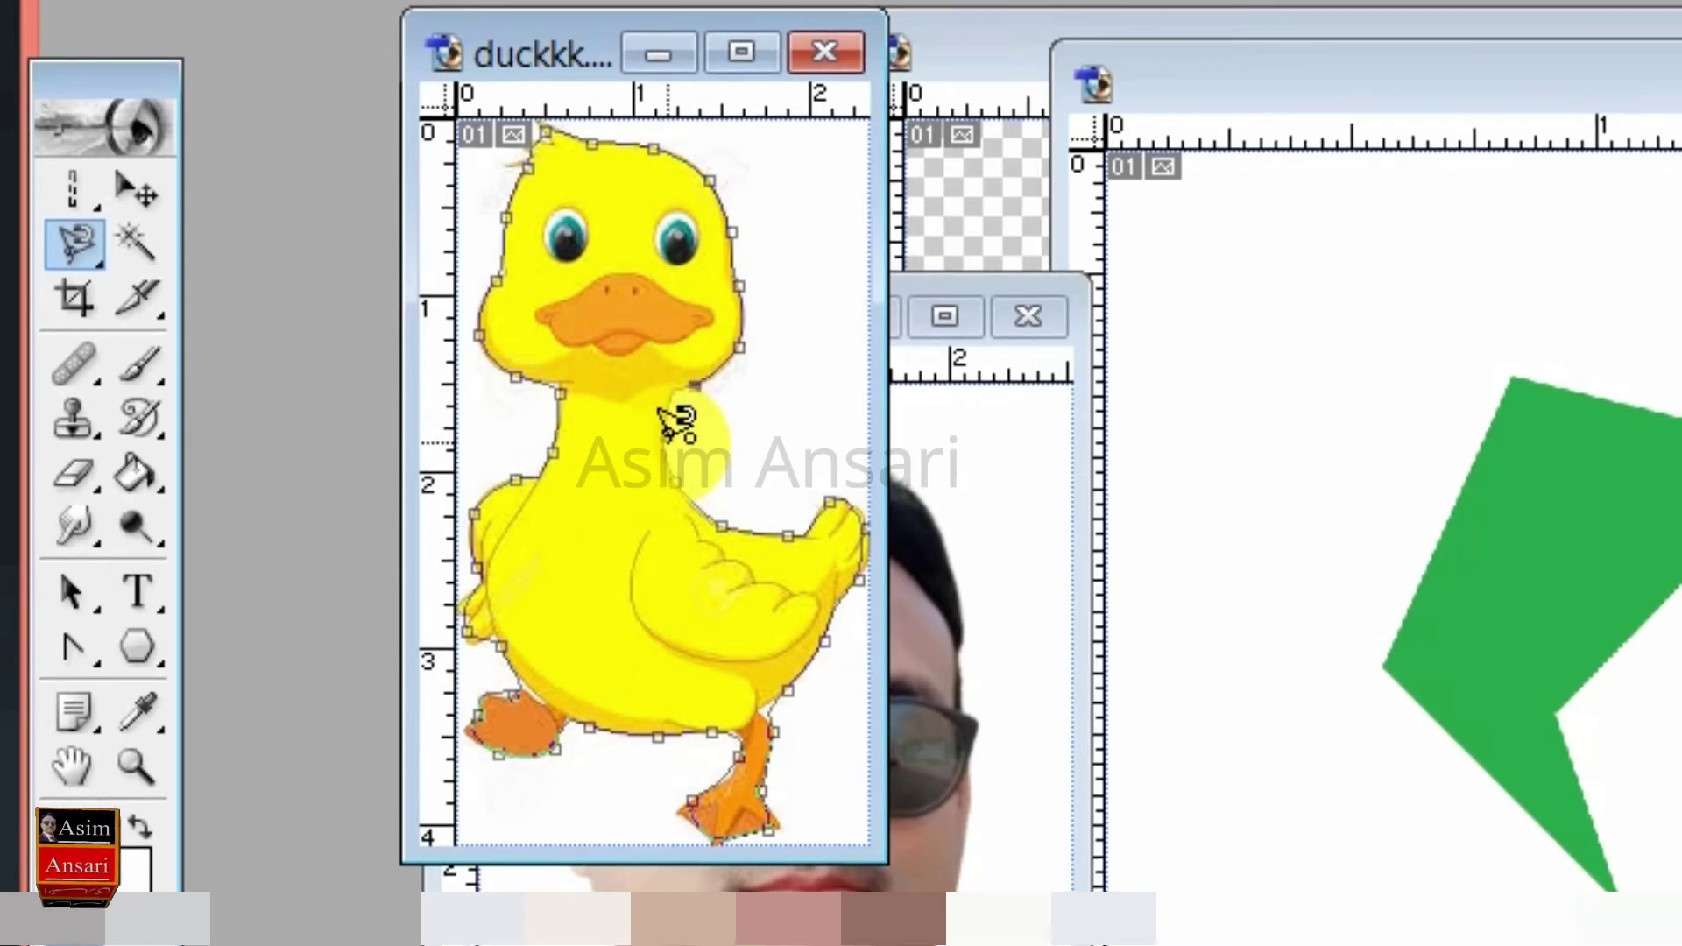
double_click(667, 413)
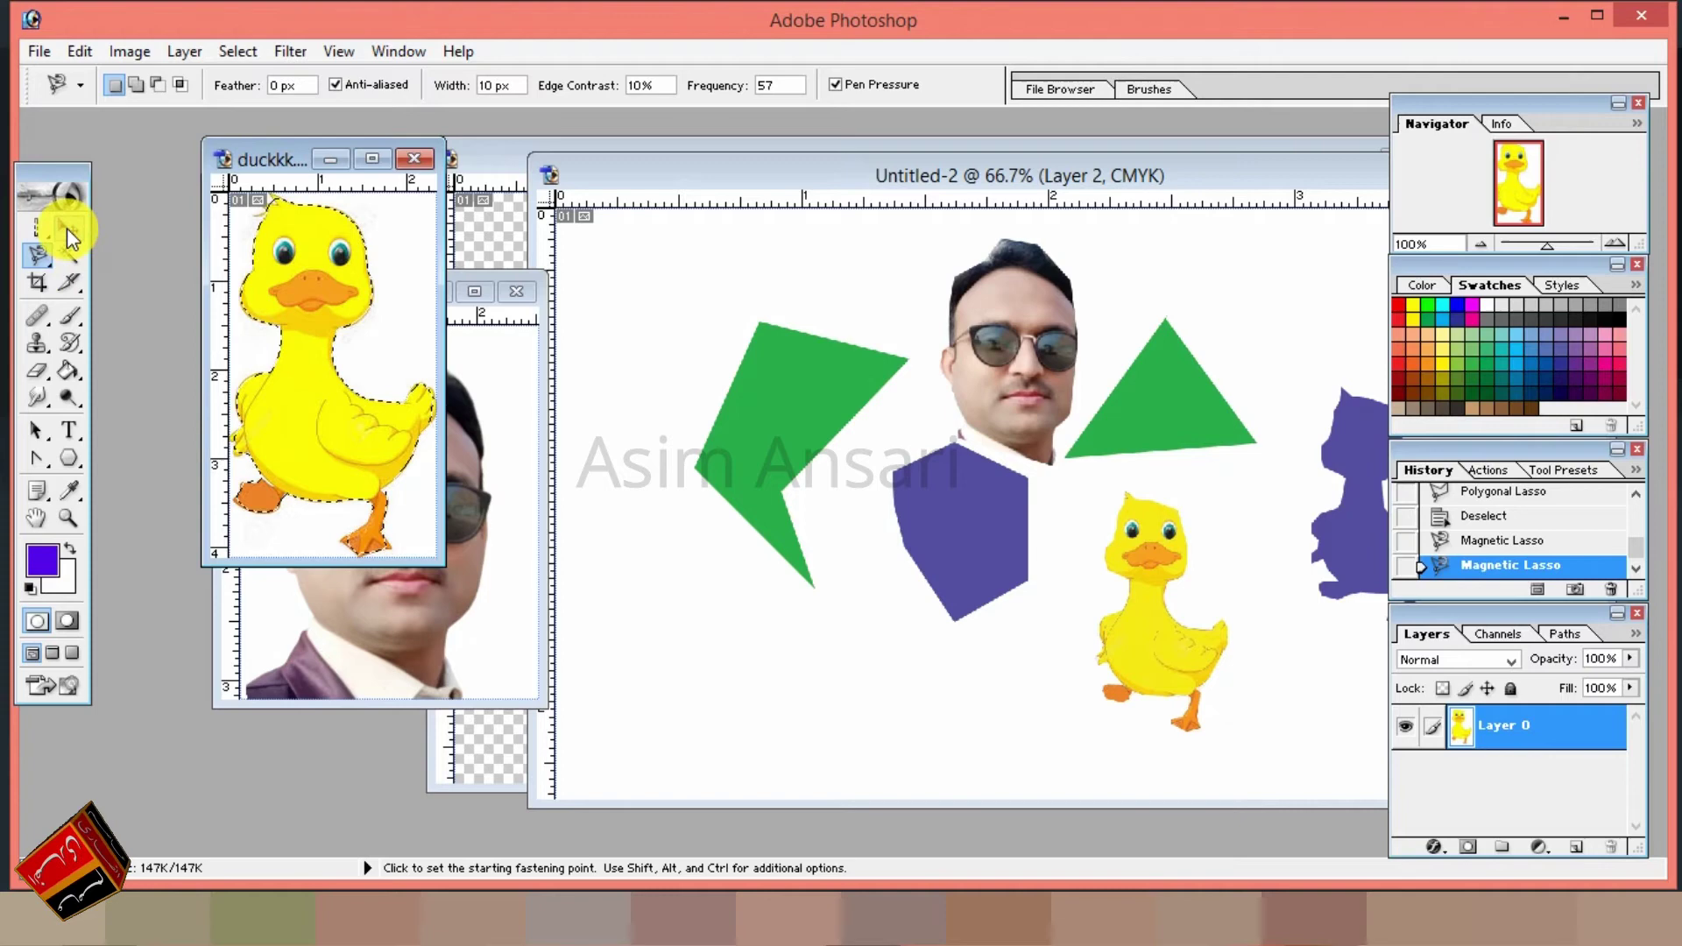
Copy the selected duck into Untitled-2 and place it lower left, under the green shape.
left_click(64, 228)
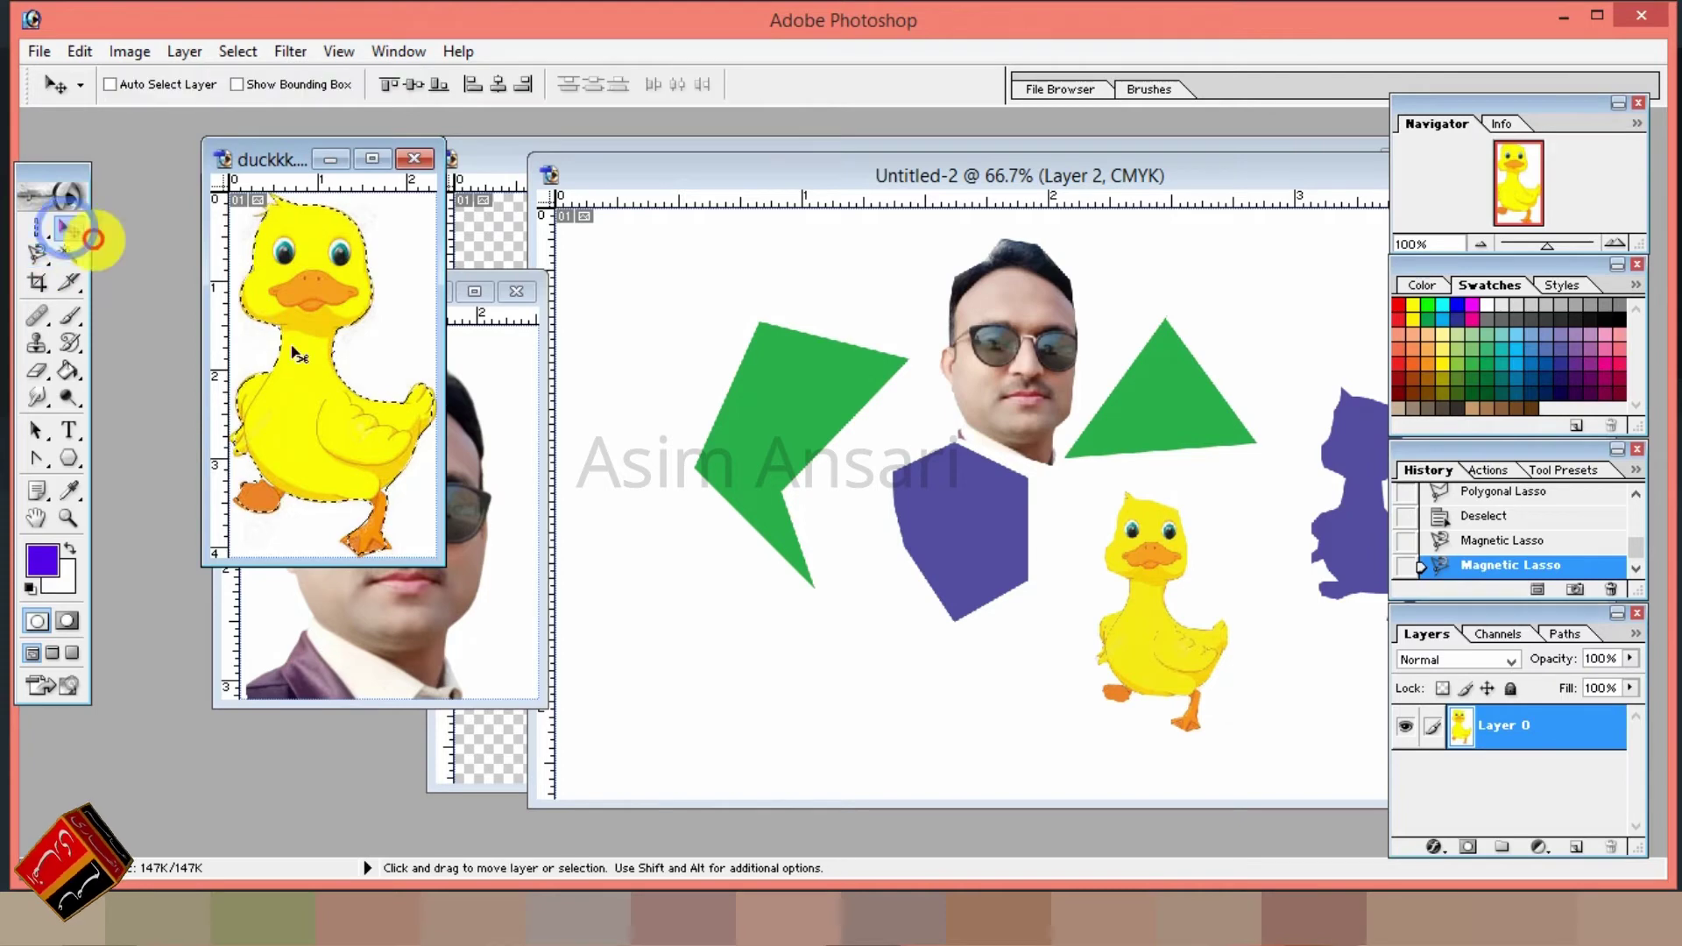
mouse_move(297, 356)
left_mouse_down()
mouse_move(910, 659)
mouse_move(867, 705)
left_mouse_up()
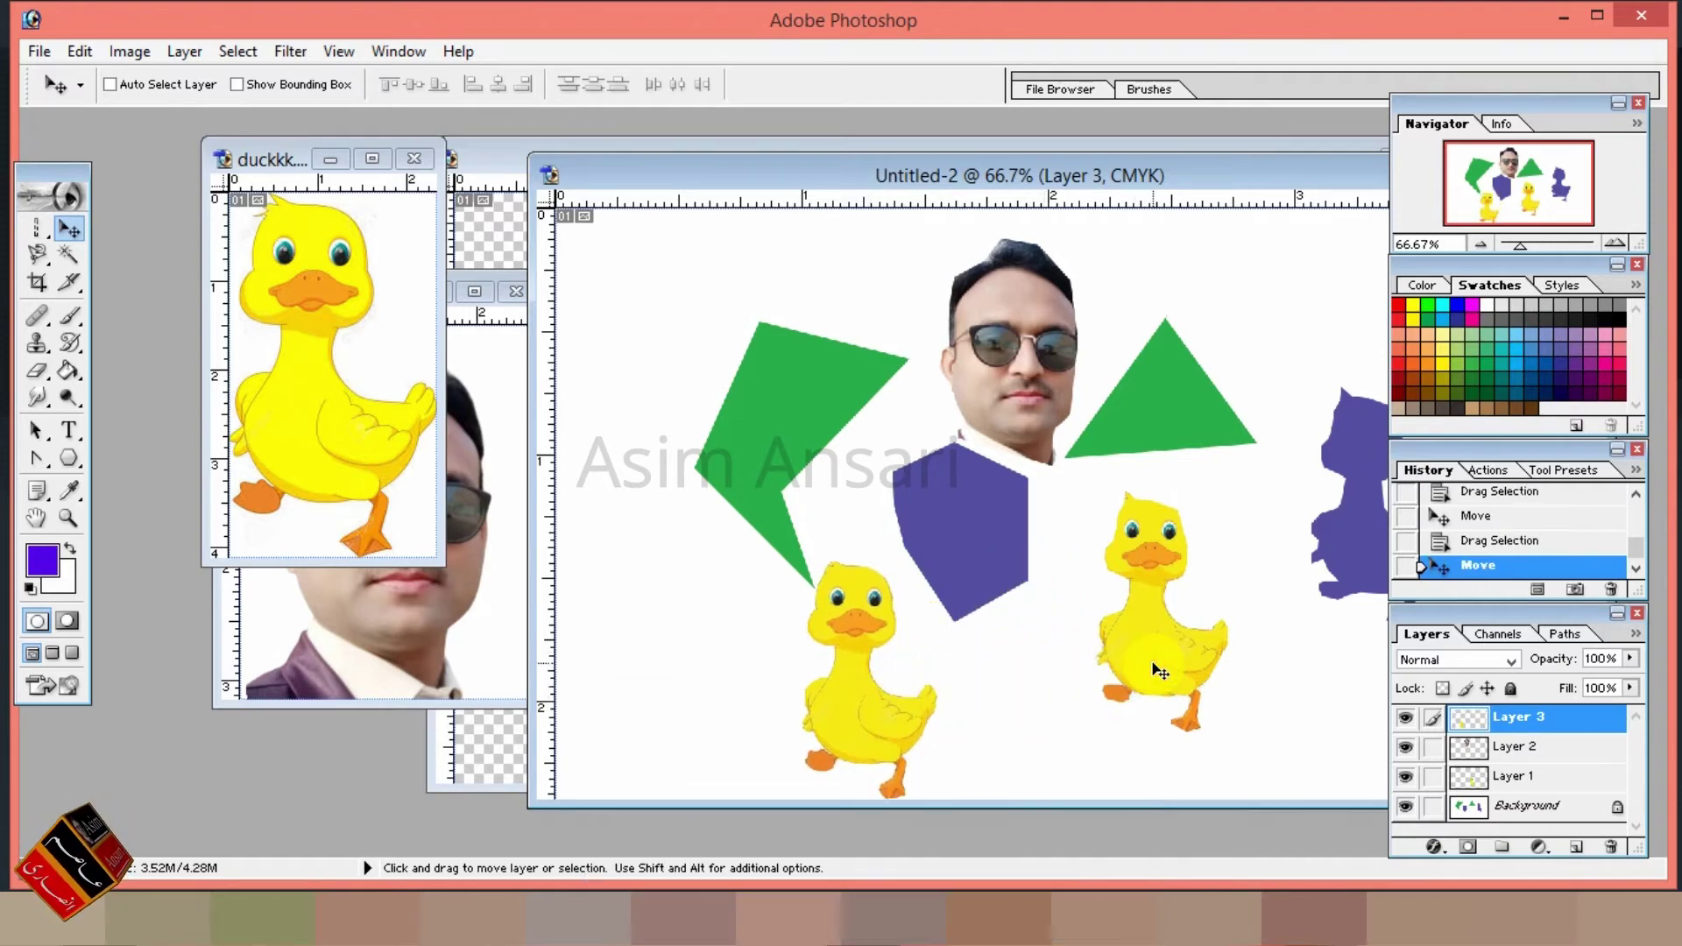
left_click_drag(872, 719, 711, 678)
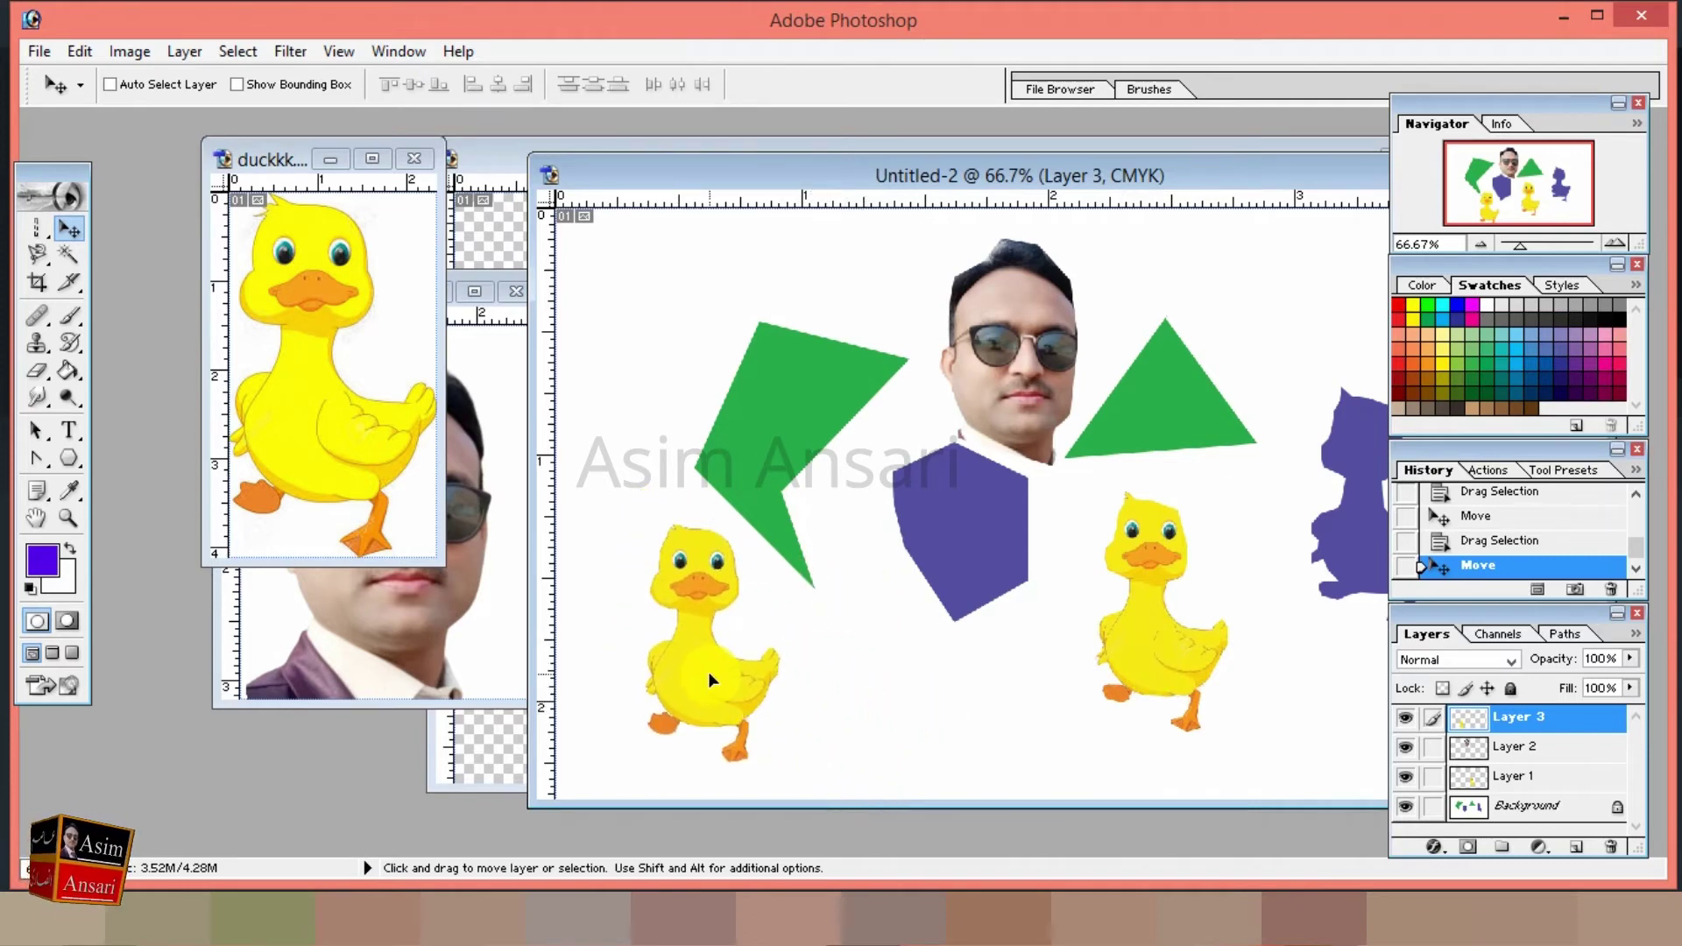
left_click_drag(711, 677, 693, 657)
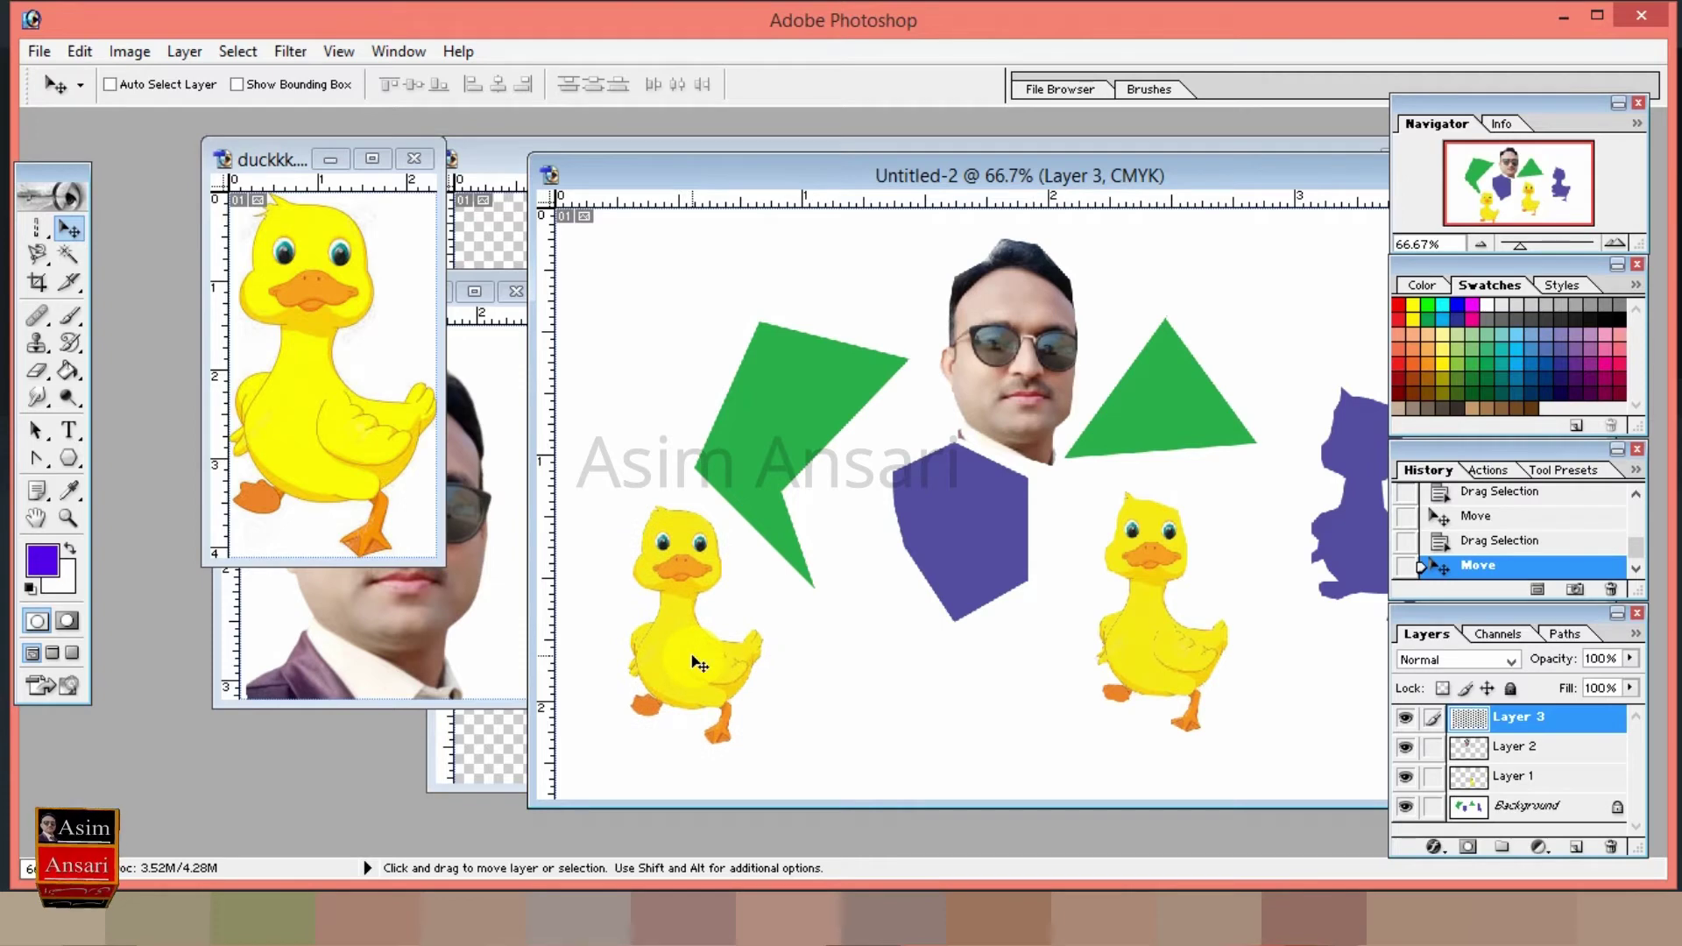
left_click(413, 619)
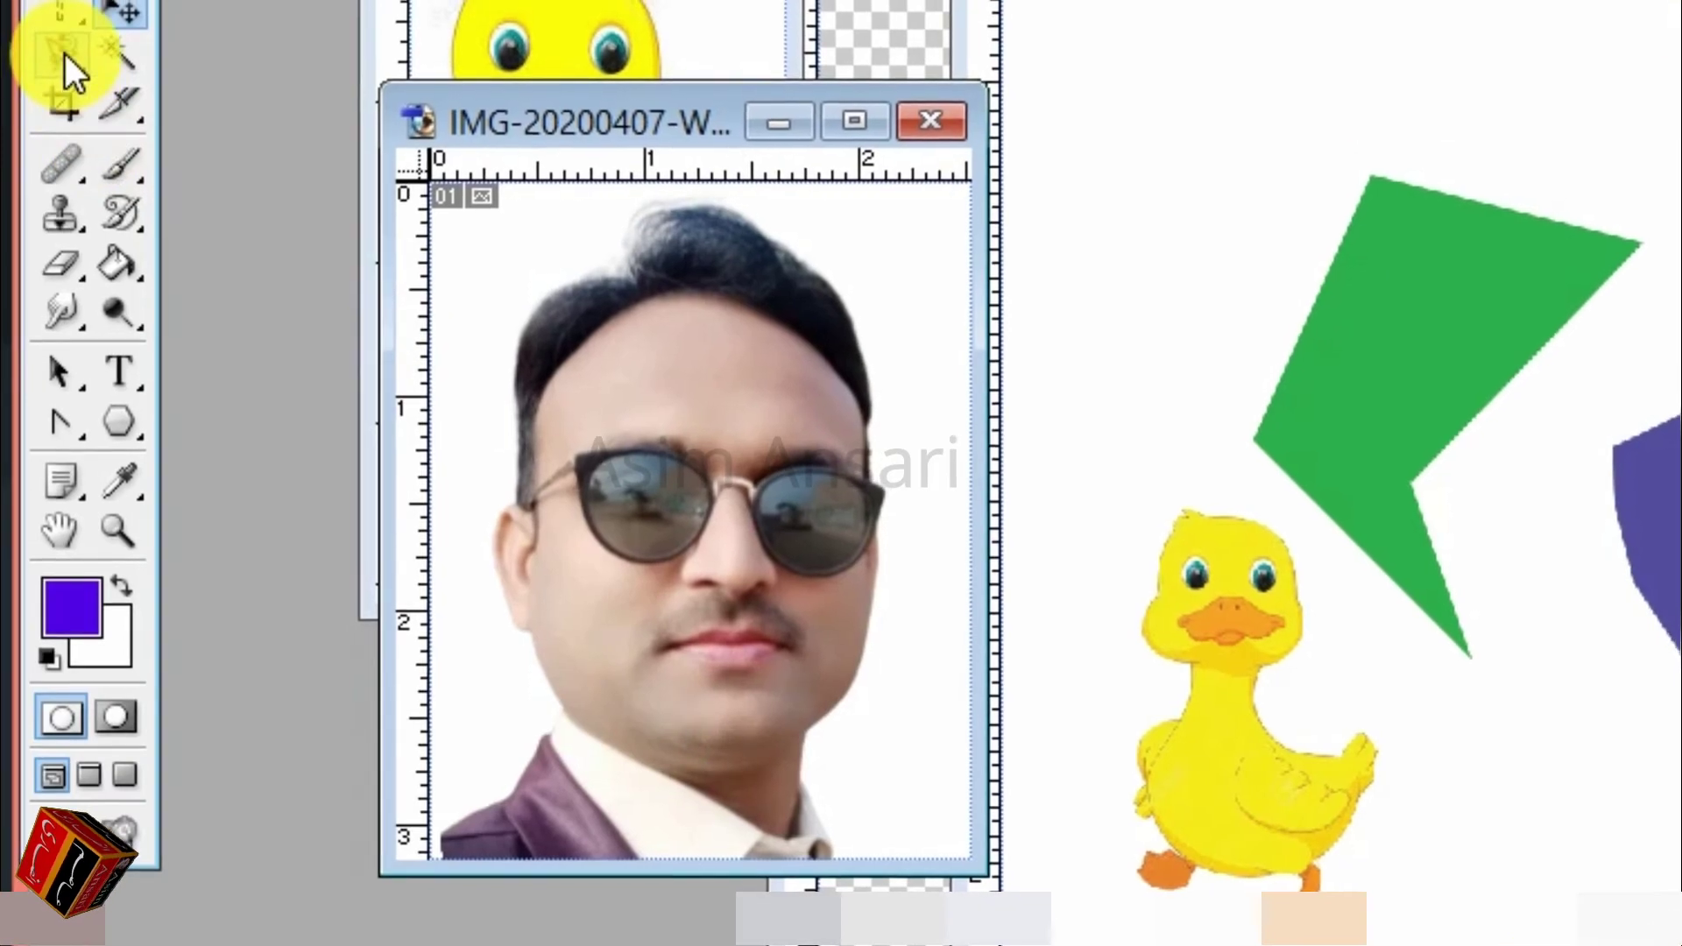
Trace a Magnetic Lasso outline from the man's hair down to the collar, removing stray anchors.
left_click(65, 54)
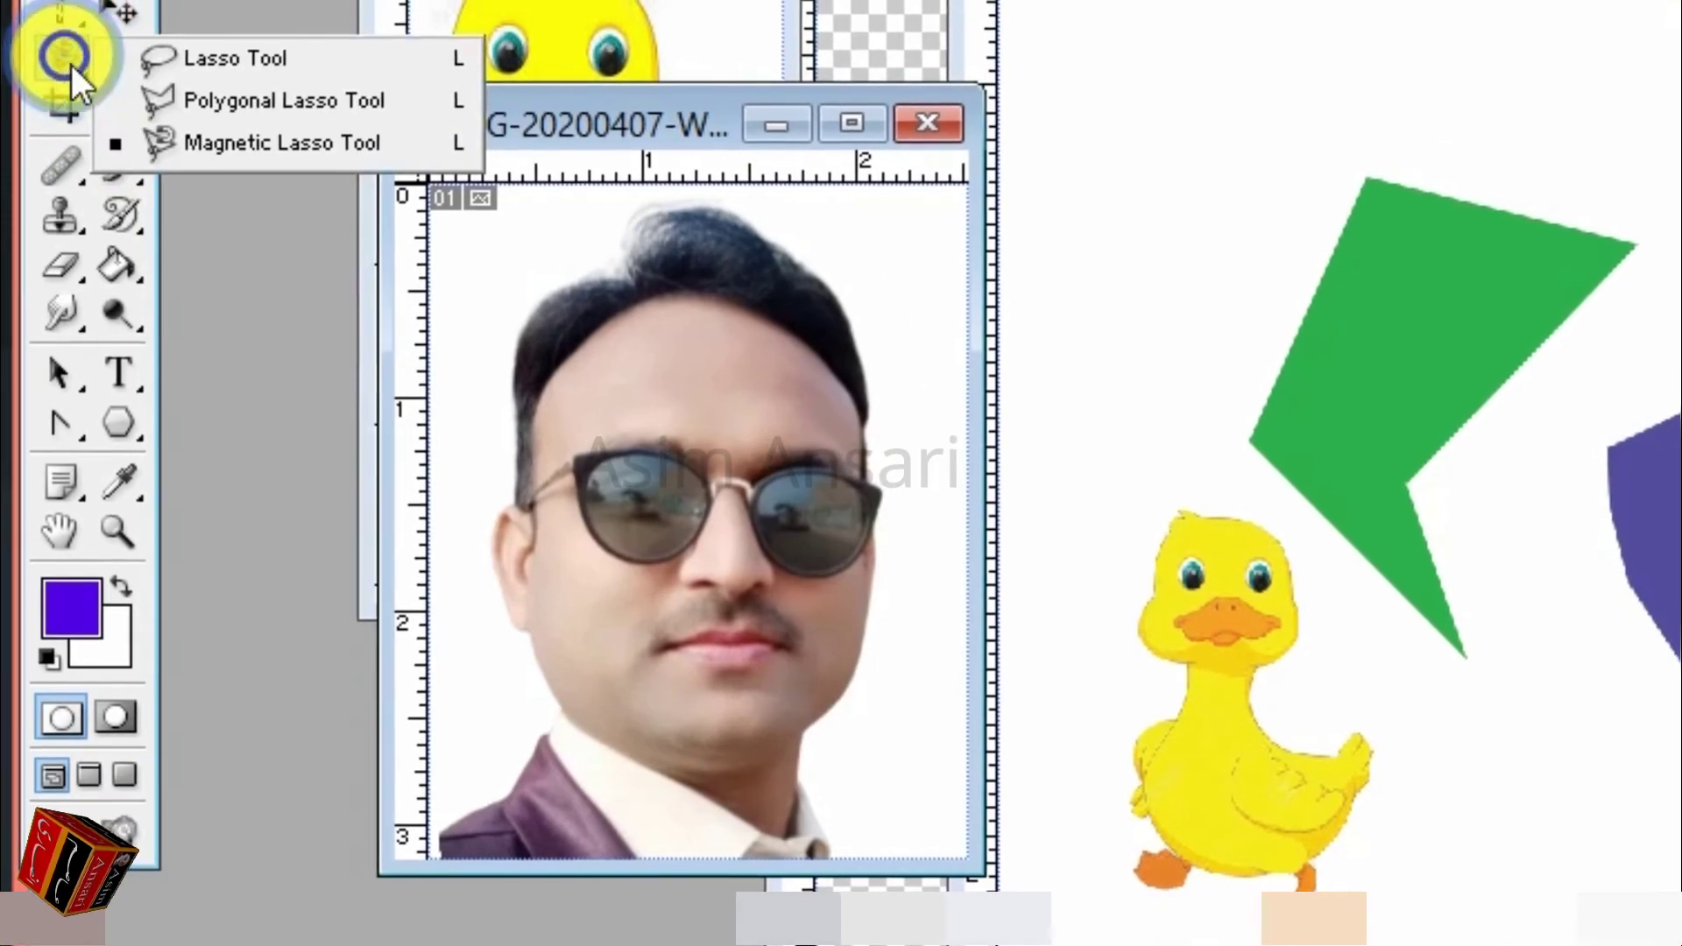
left_click(168, 143)
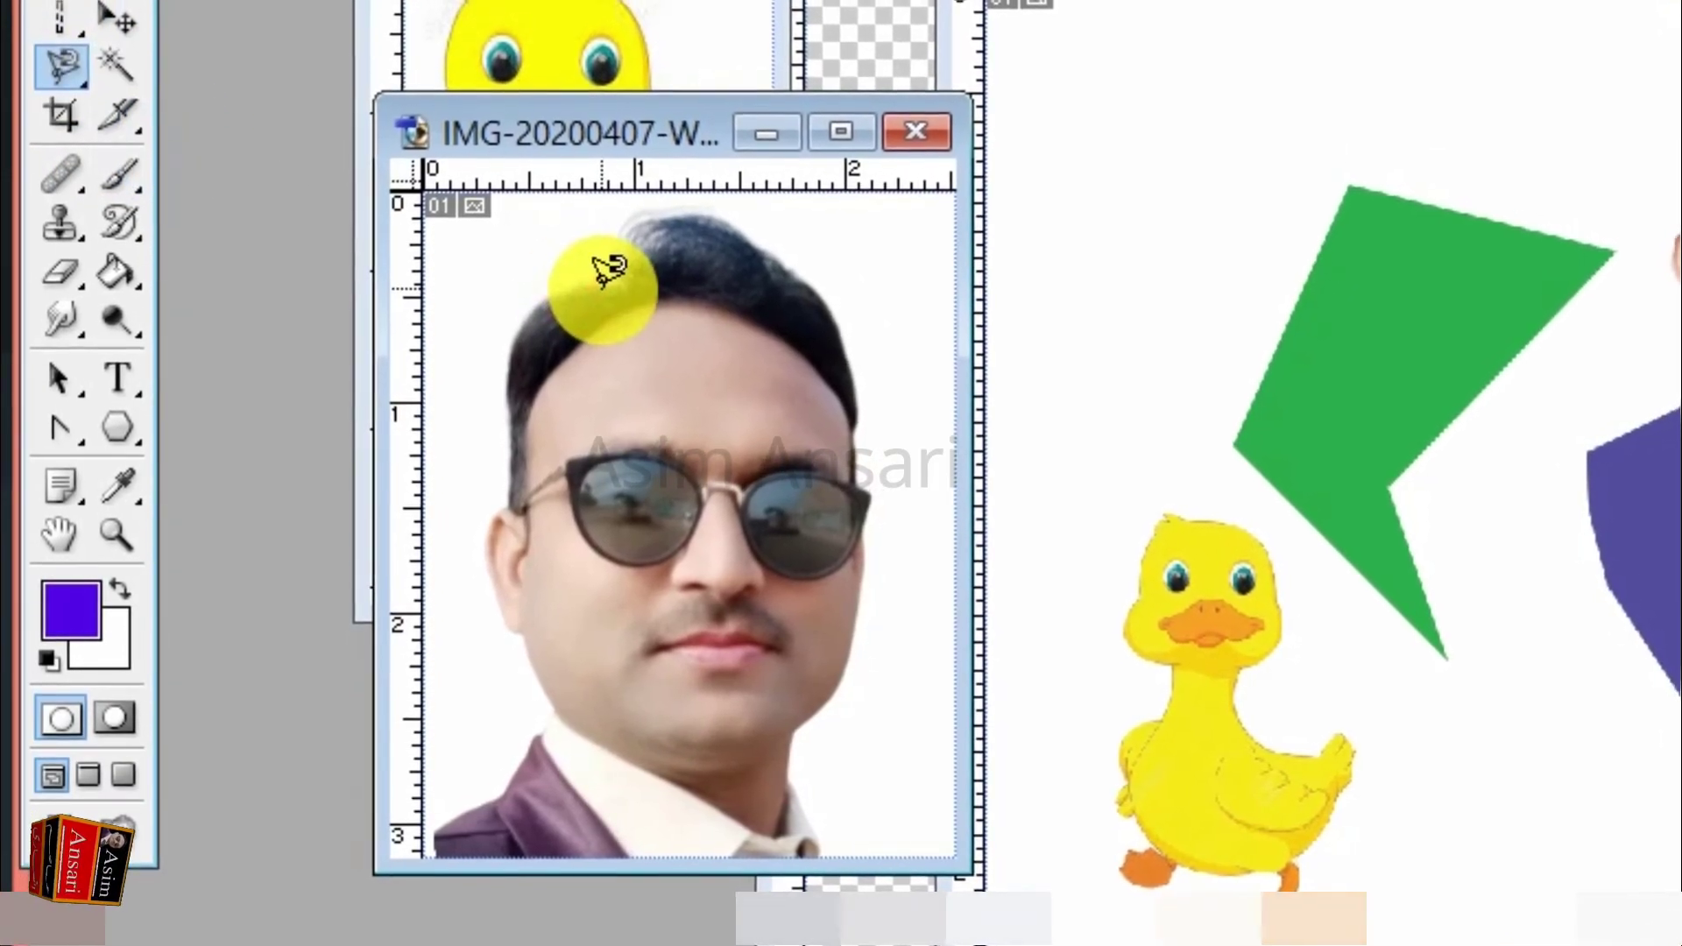
left_click(593, 288)
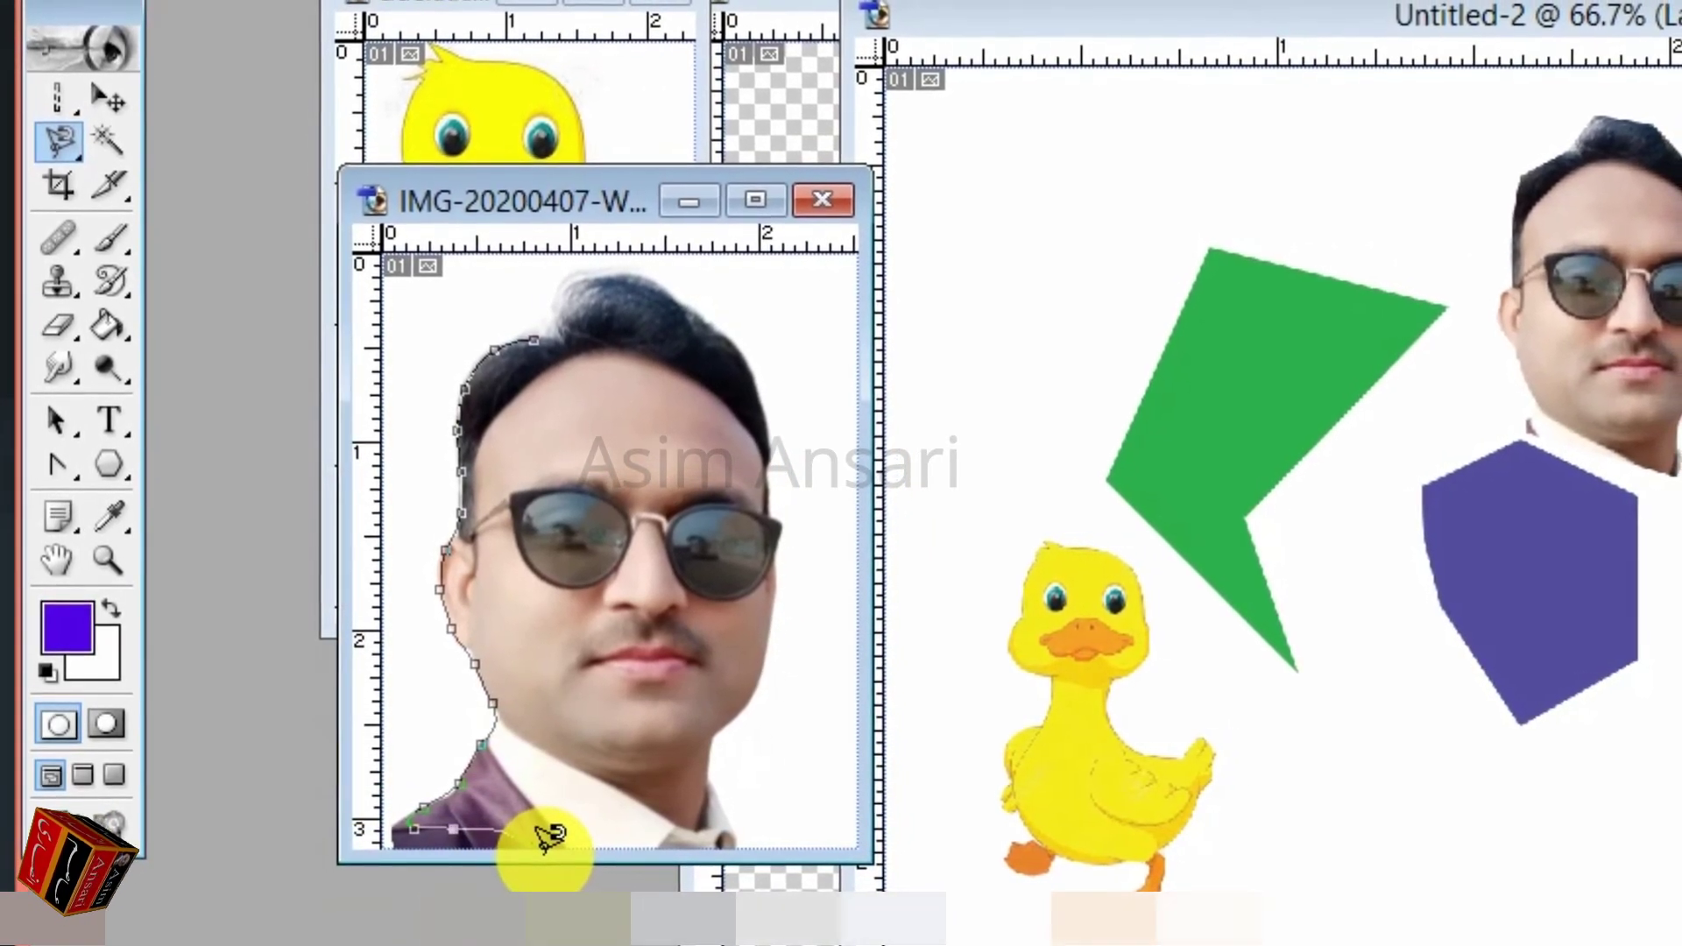
key("BackSpace")
key("BackSpace")
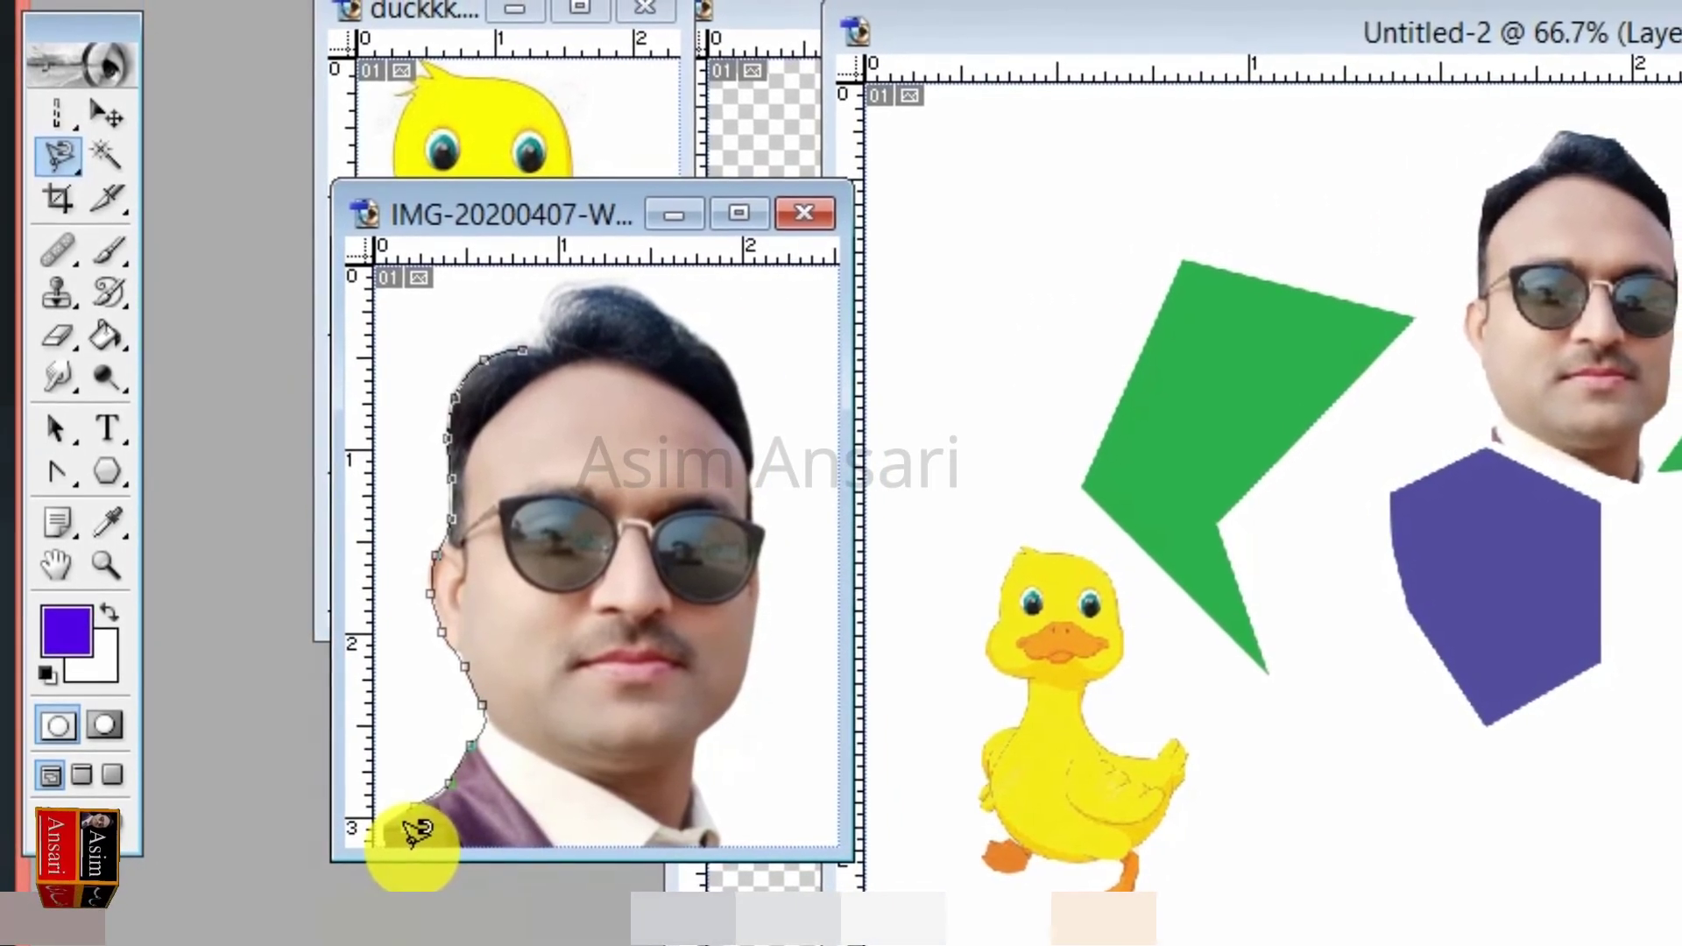
left_click(406, 831)
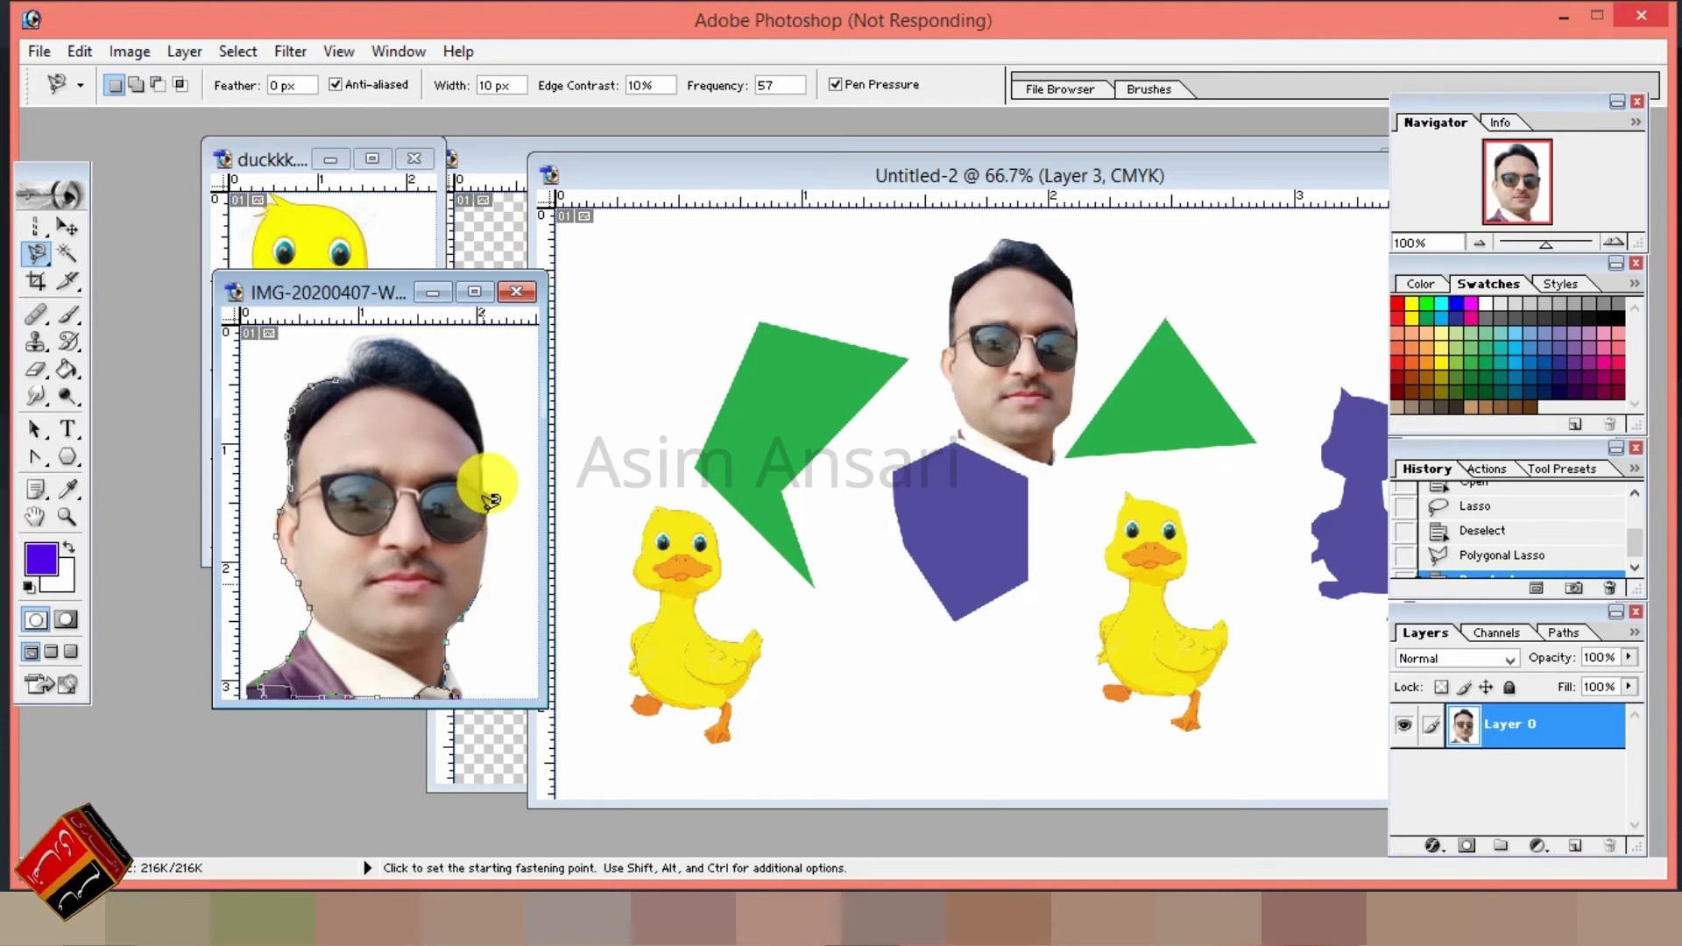
Close the head outline and drag the selection onto the top left of Untitled-2.
double_click(483, 572)
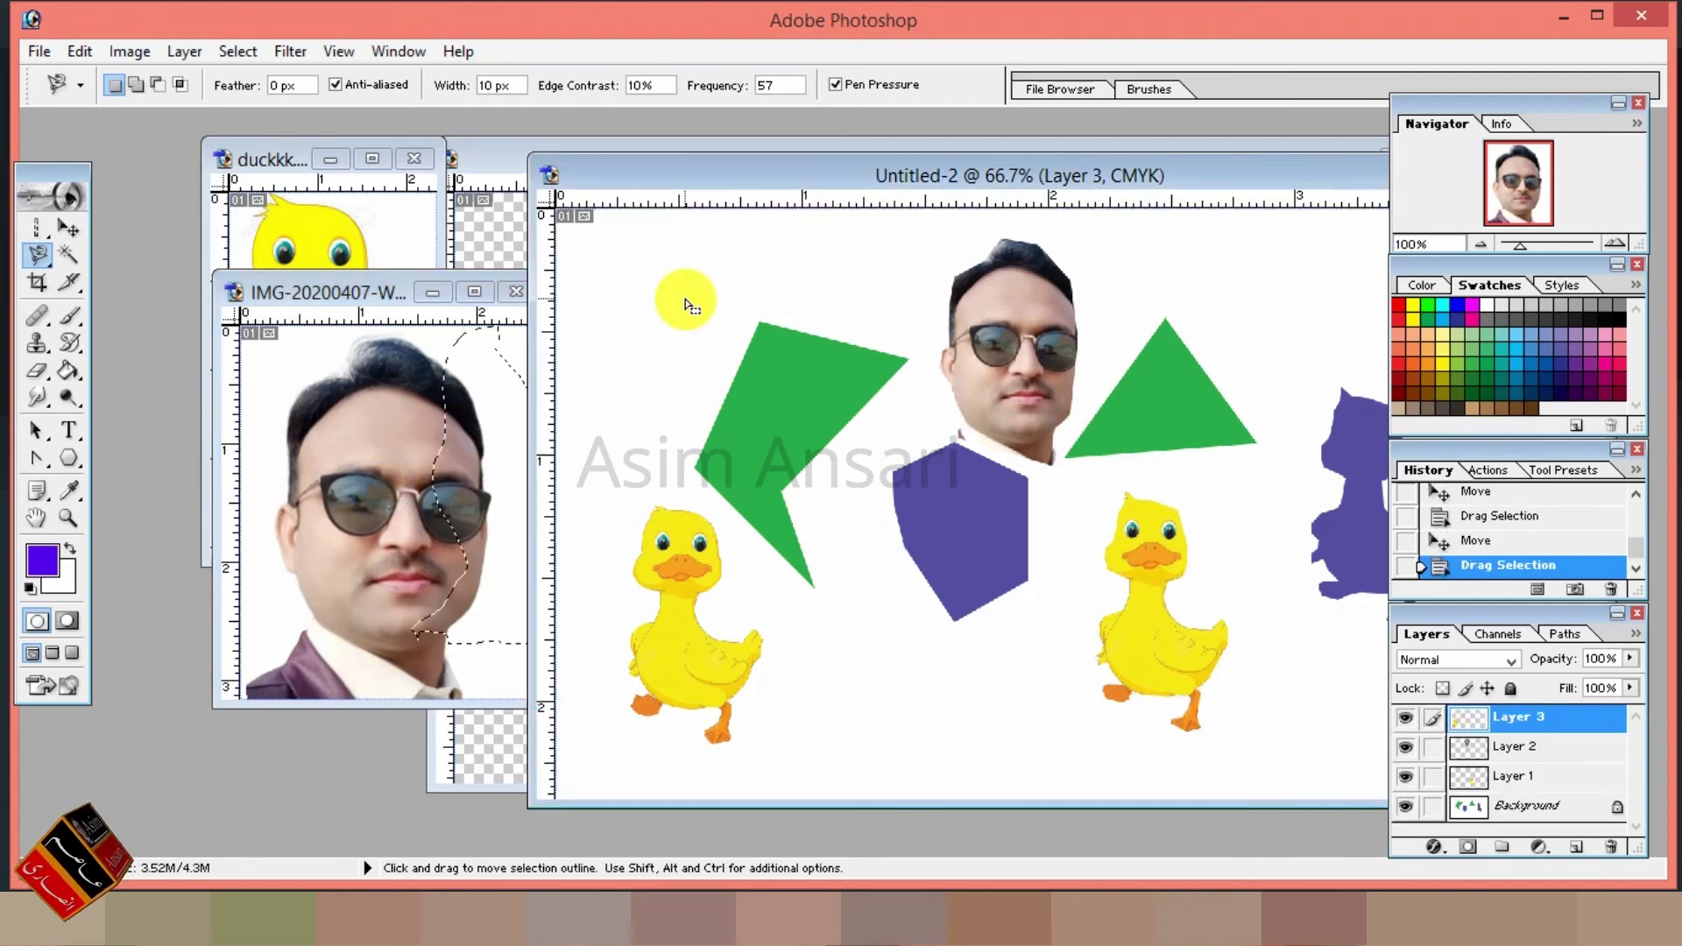
mouse_move(379, 495)
left_mouse_down()
mouse_move(688, 305)
mouse_move(653, 292)
mouse_move(642, 348)
left_mouse_up()
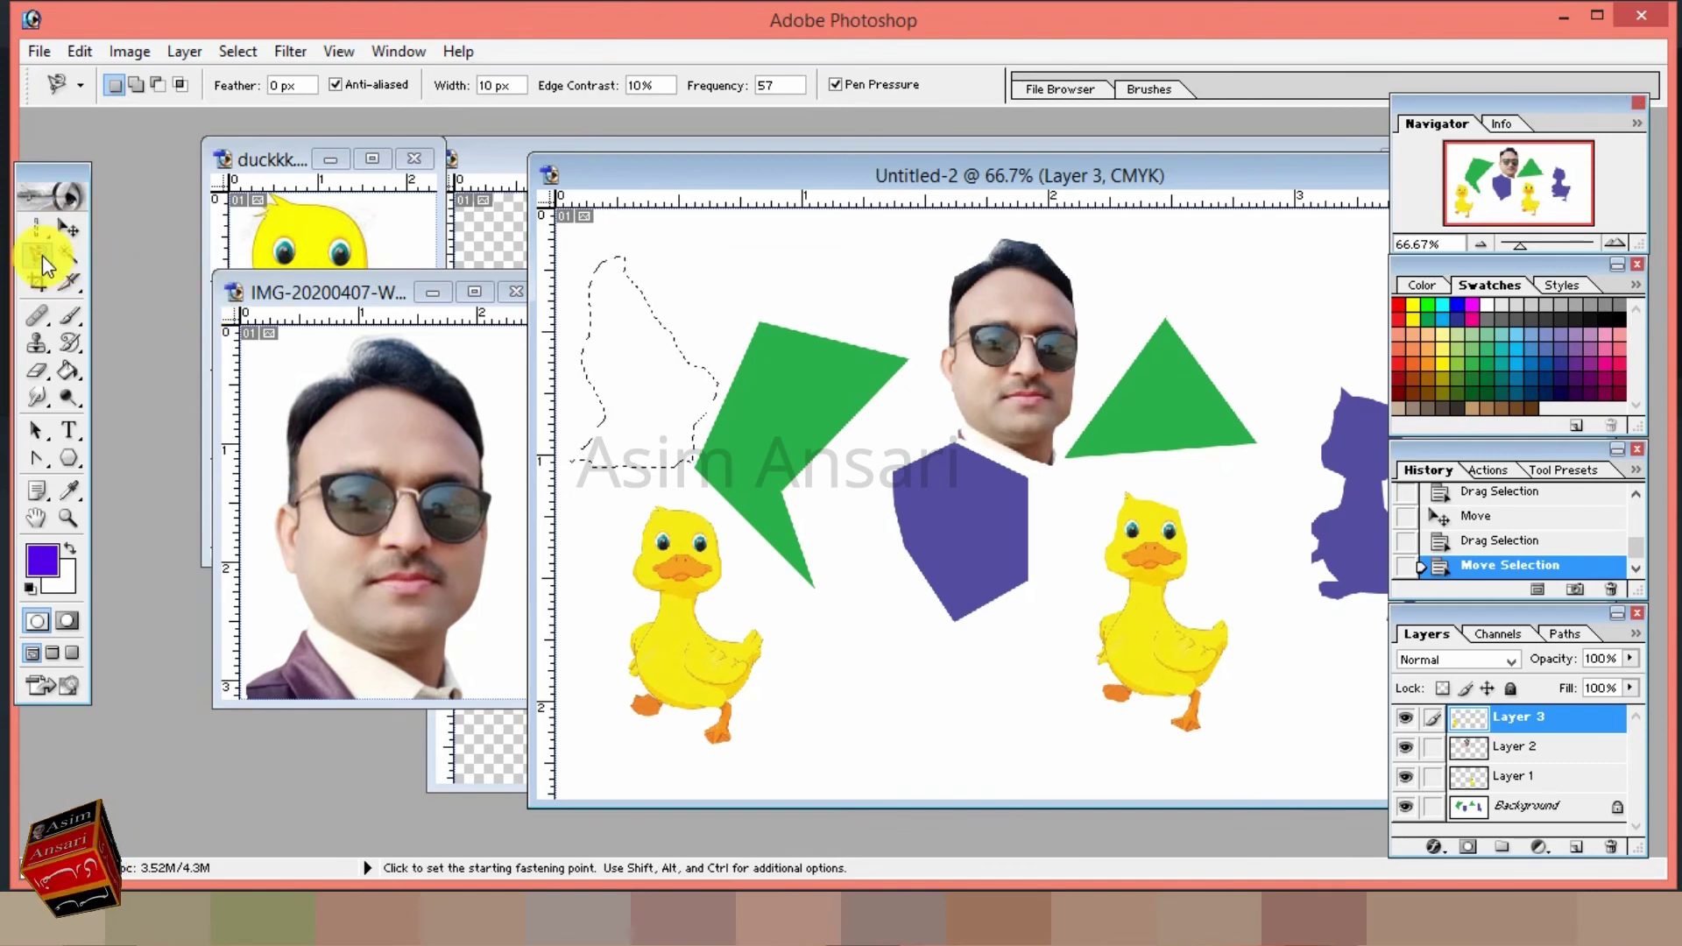
left_click(301, 488)
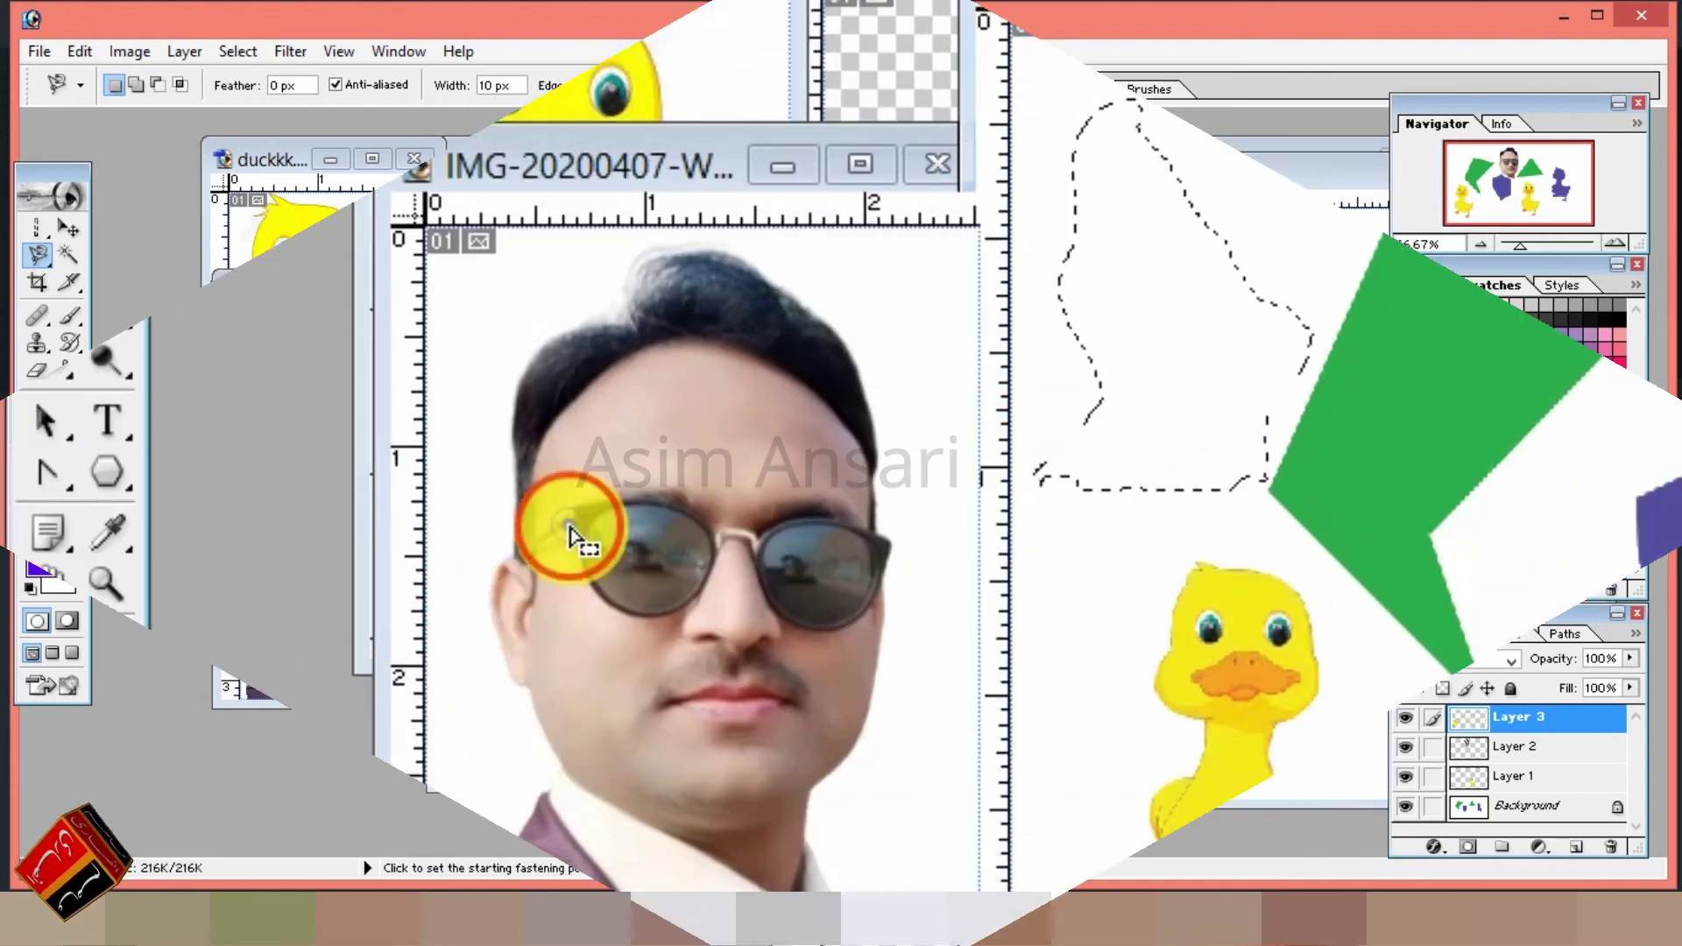
Cancel the face outline and select the left sunglasses lens with the Magnetic Lasso instead.
key("Escape")
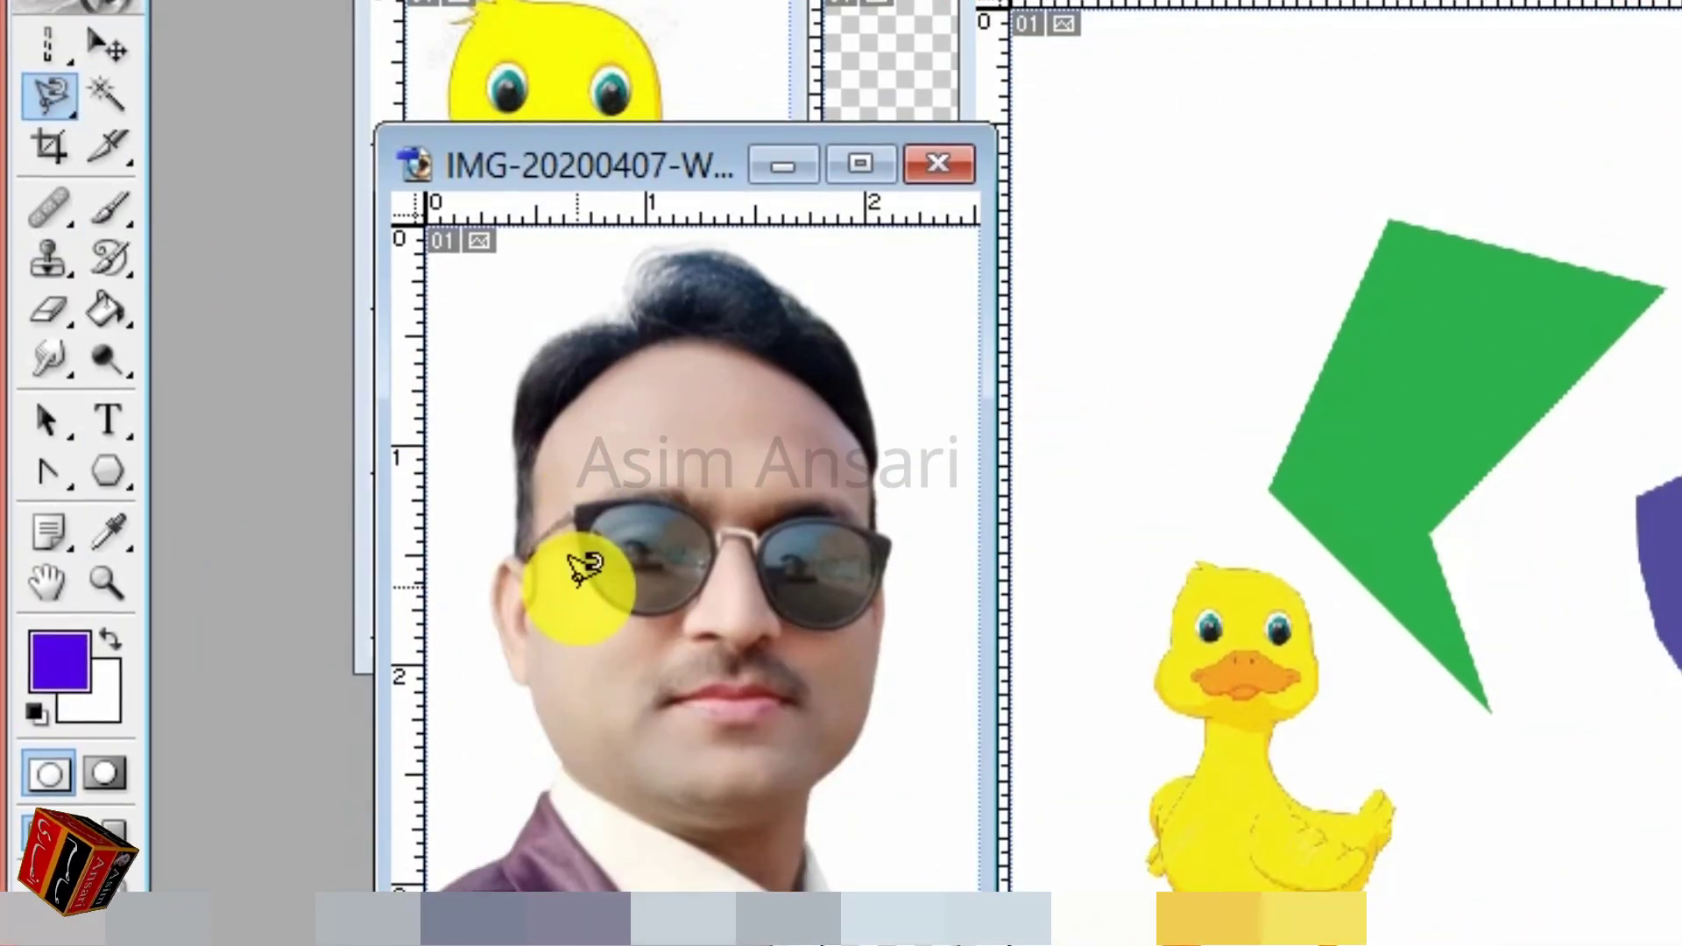
left_click(581, 524)
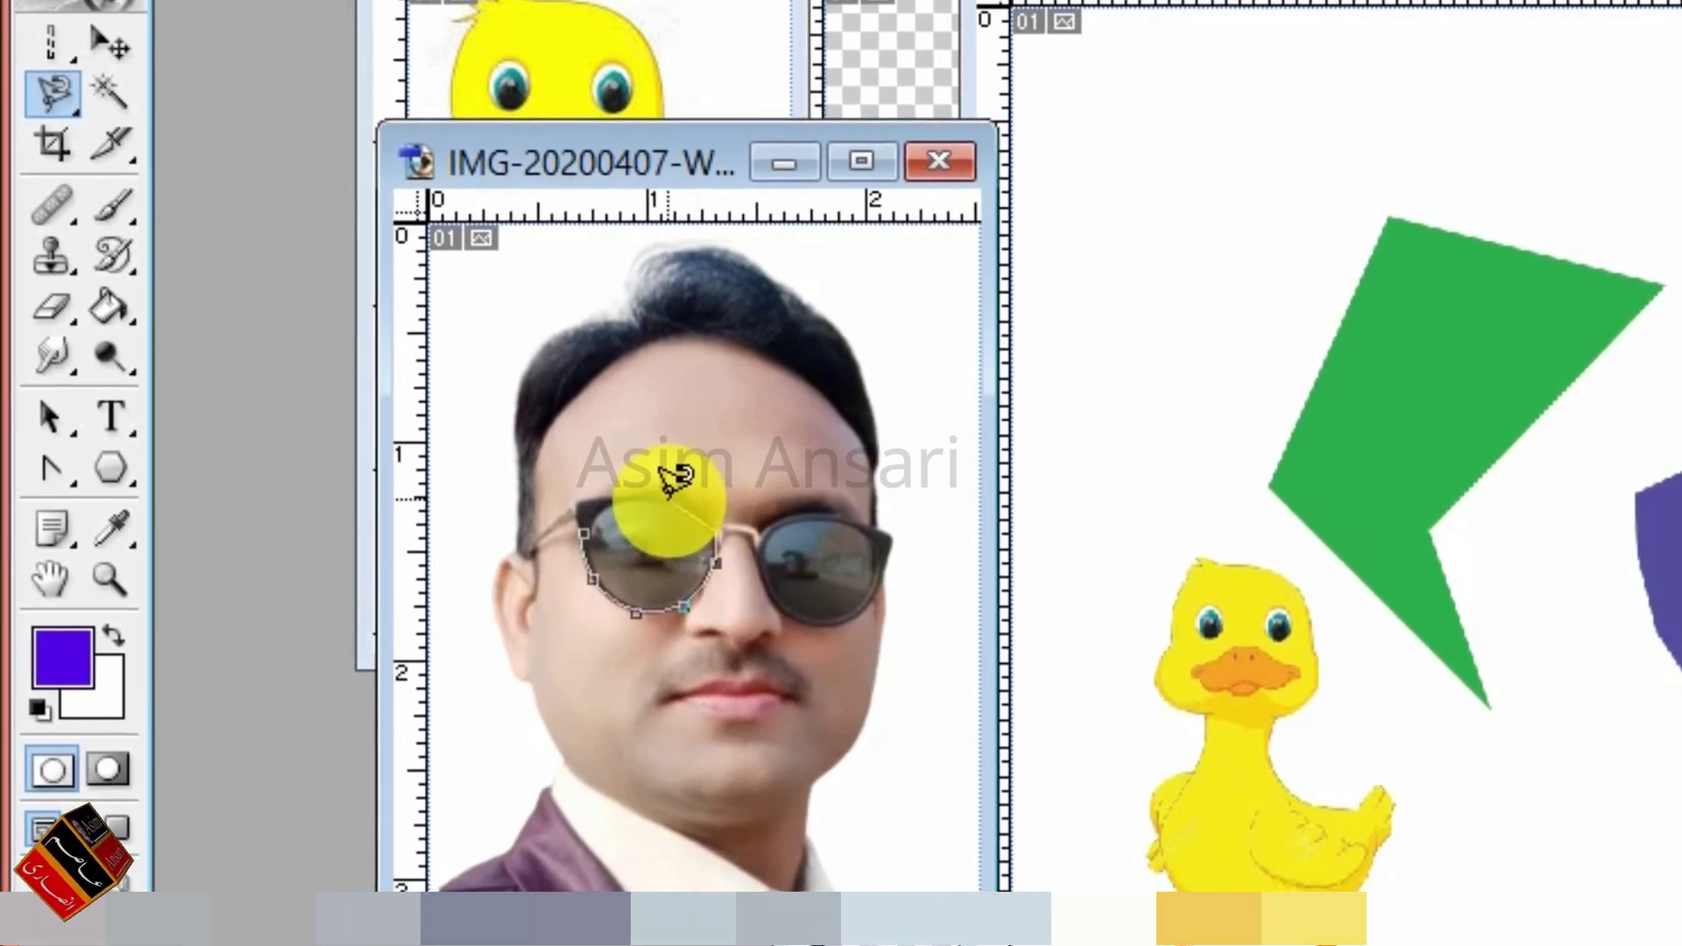
left_click(583, 525)
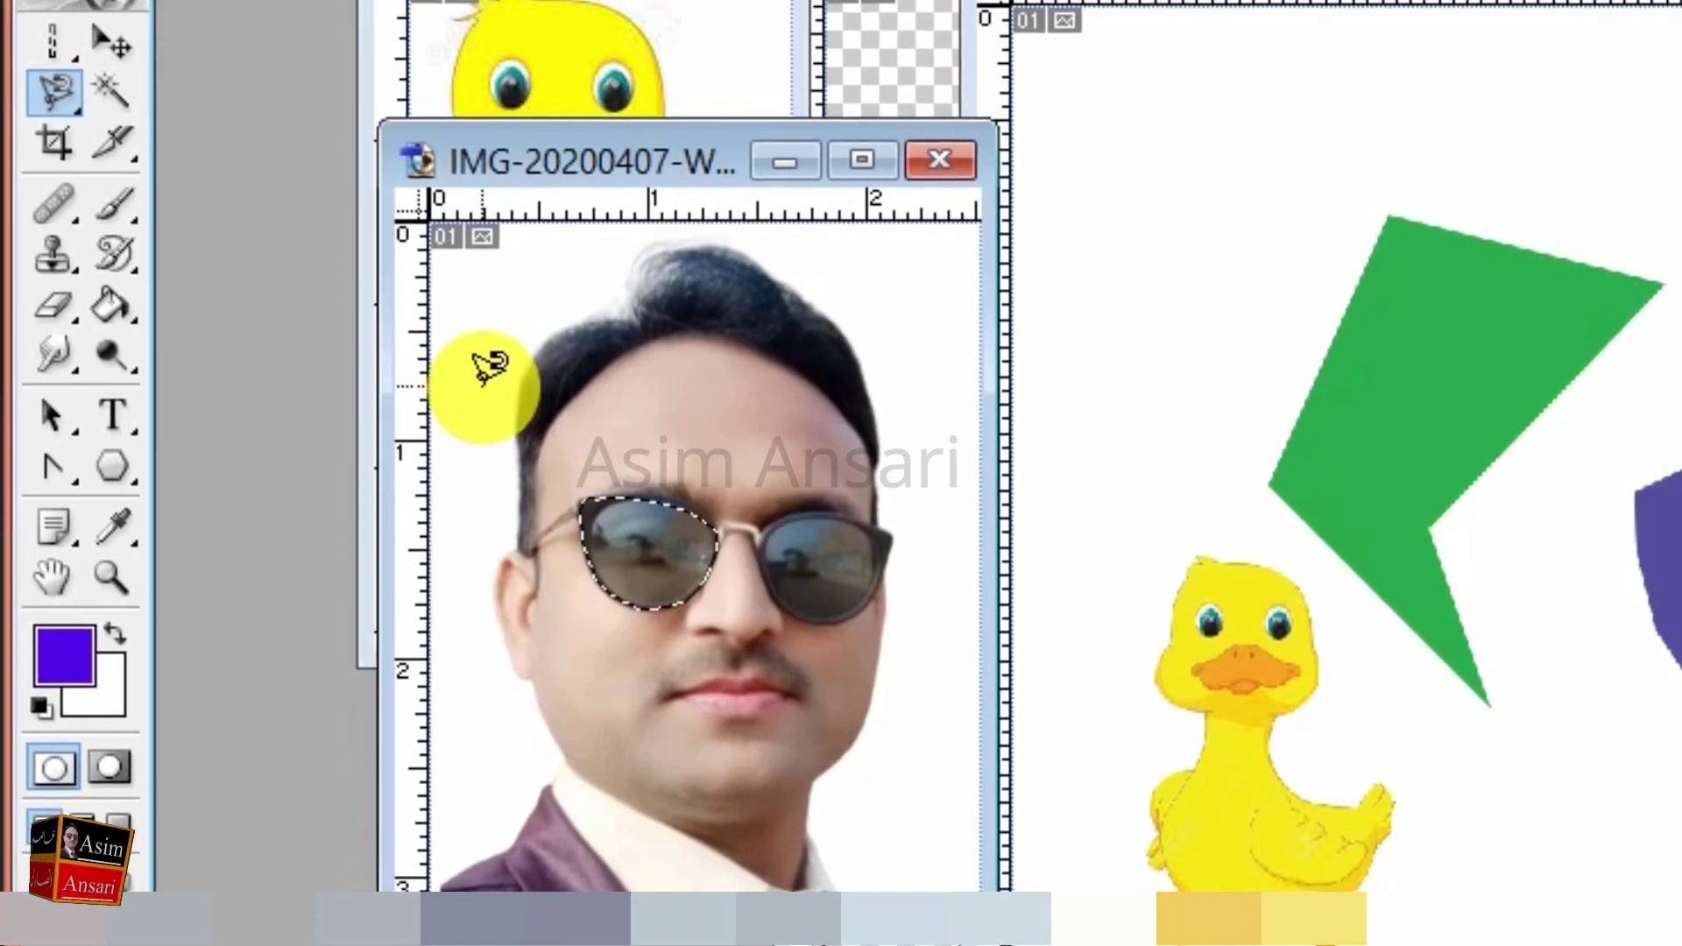
left_click(122, 44)
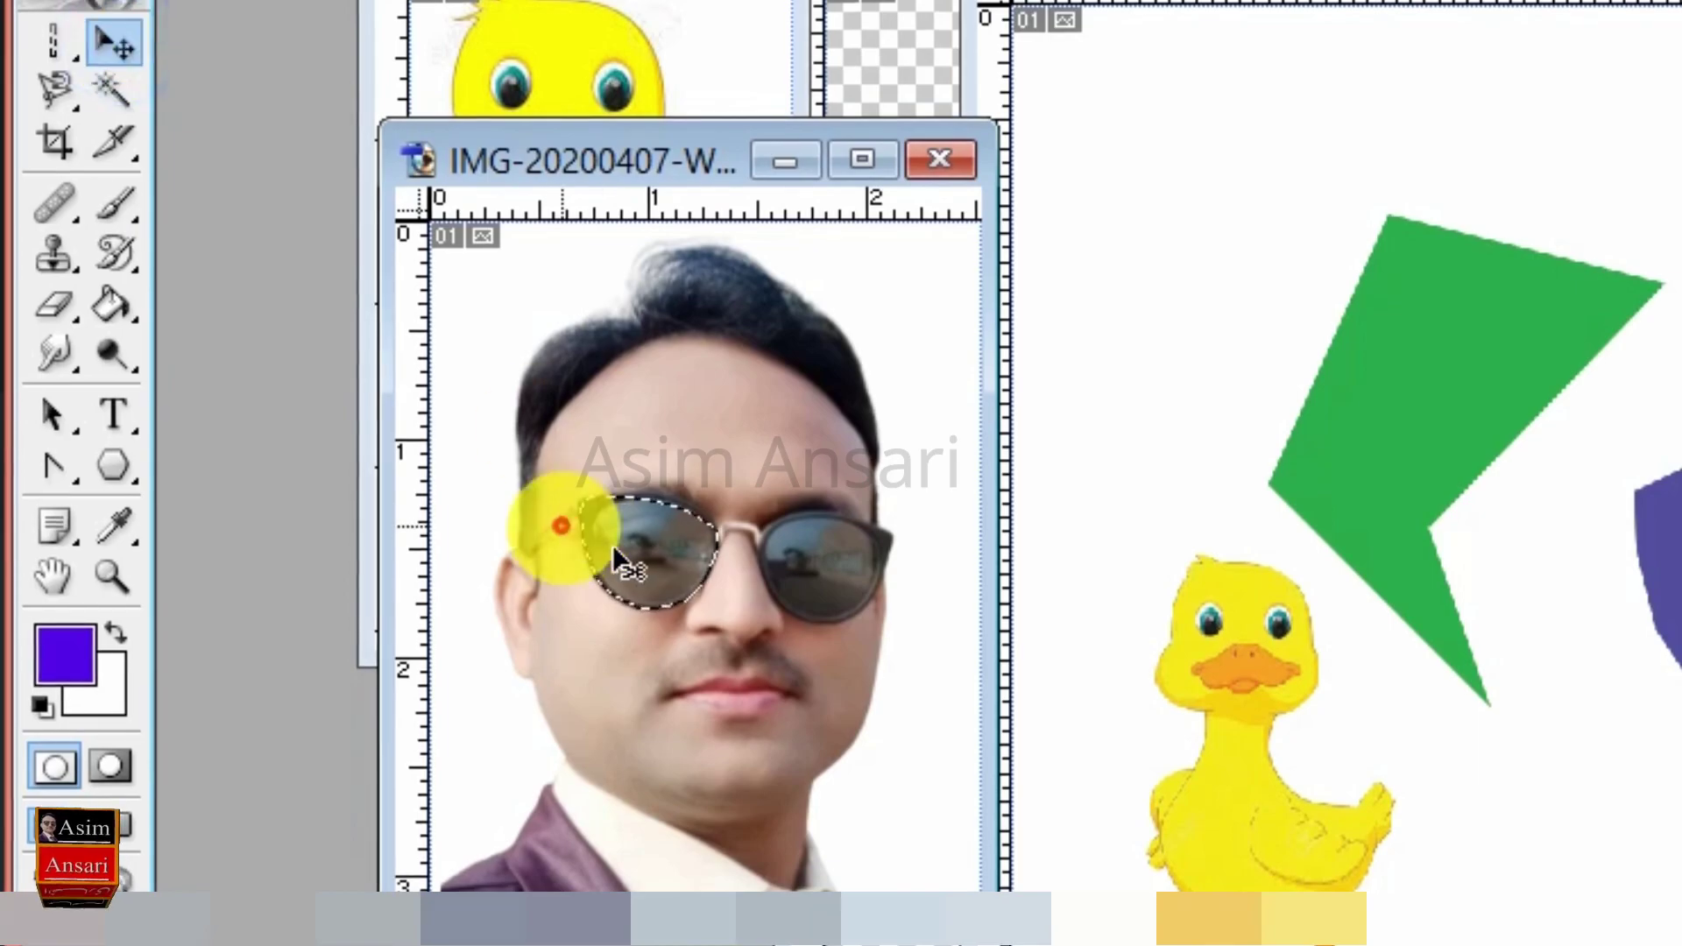
Drop a copy of the left lens onto the upper left of Untitled-2 as Layer 4.
mouse_move(564, 526)
left_mouse_down()
mouse_move(589, 338)
mouse_move(631, 272)
left_mouse_up()
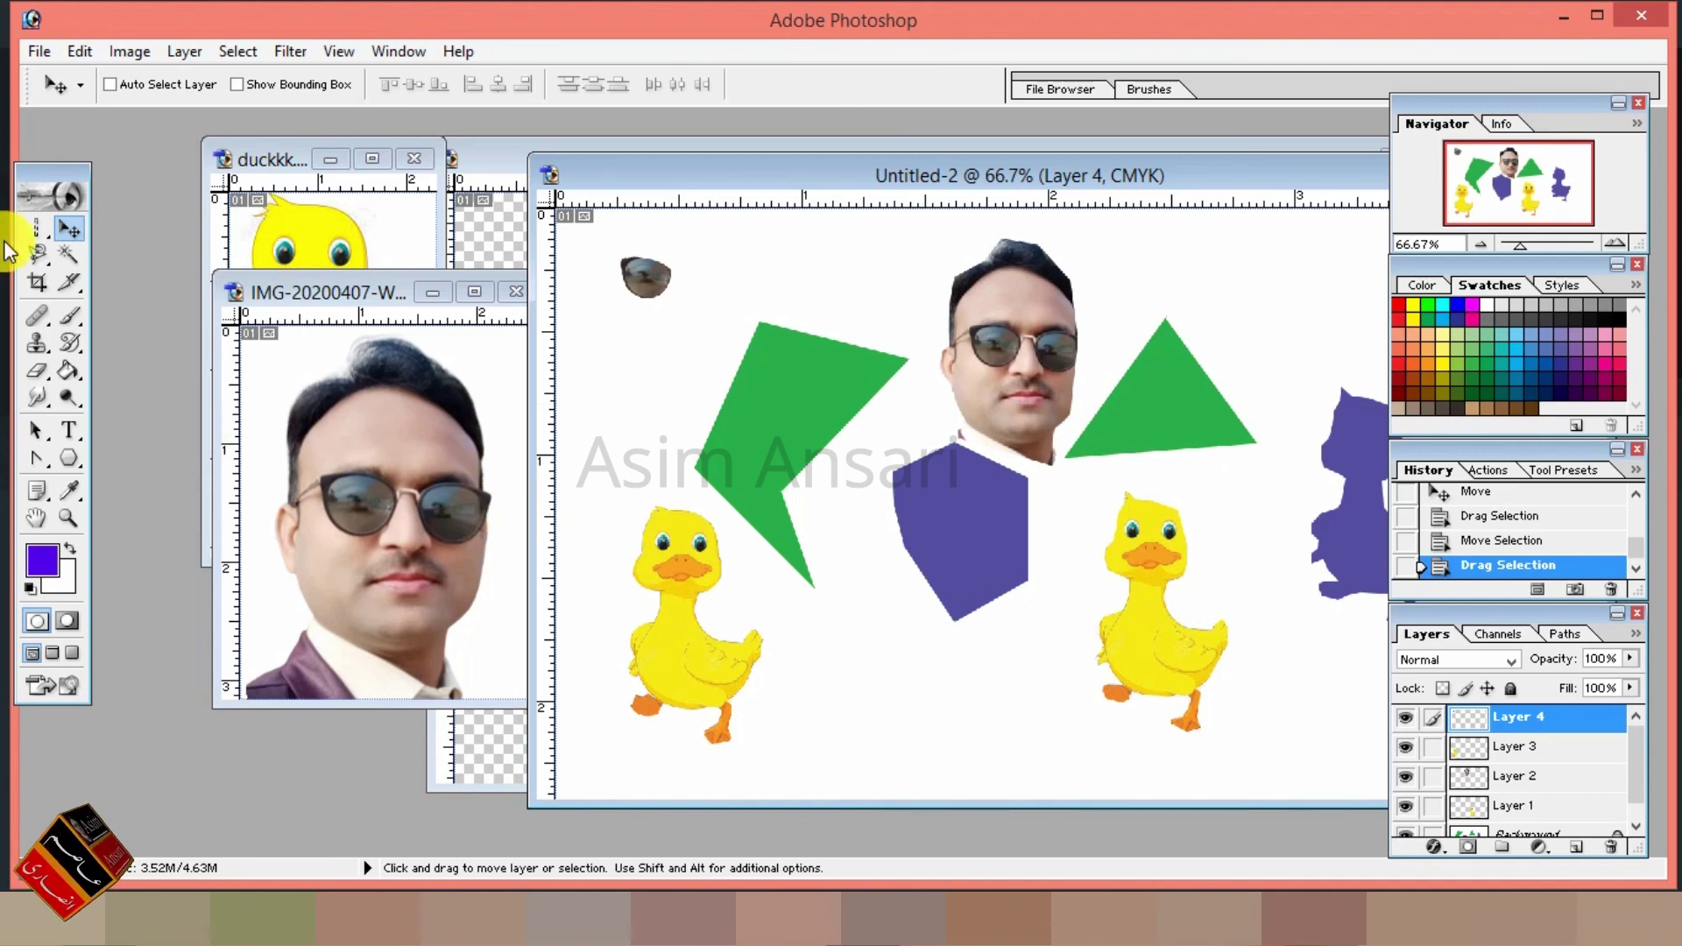
left_click(40, 260)
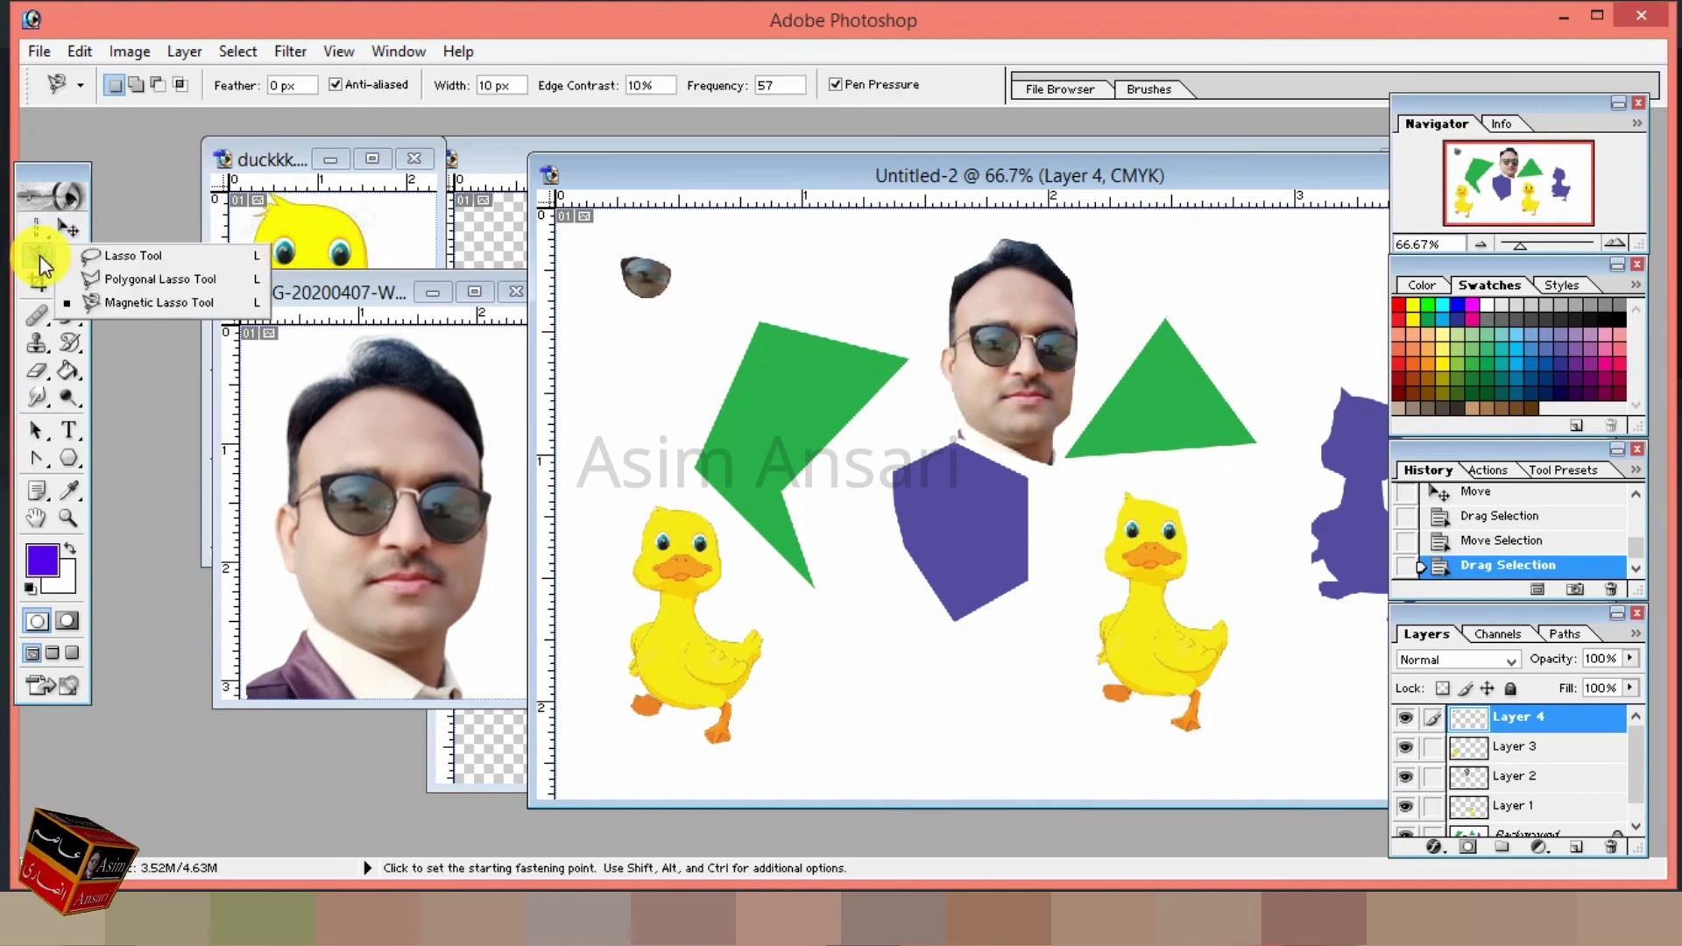